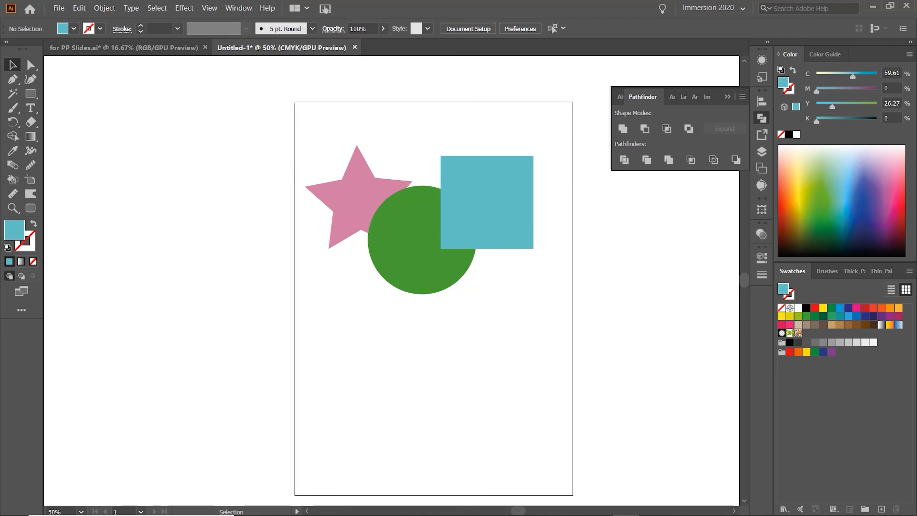
Merge the star, circle and square into one shape with Unite, then undo the merge.
{"action": "left_click_drag", "start_coordinate": [295, 124], "coordinate": [552, 301]}
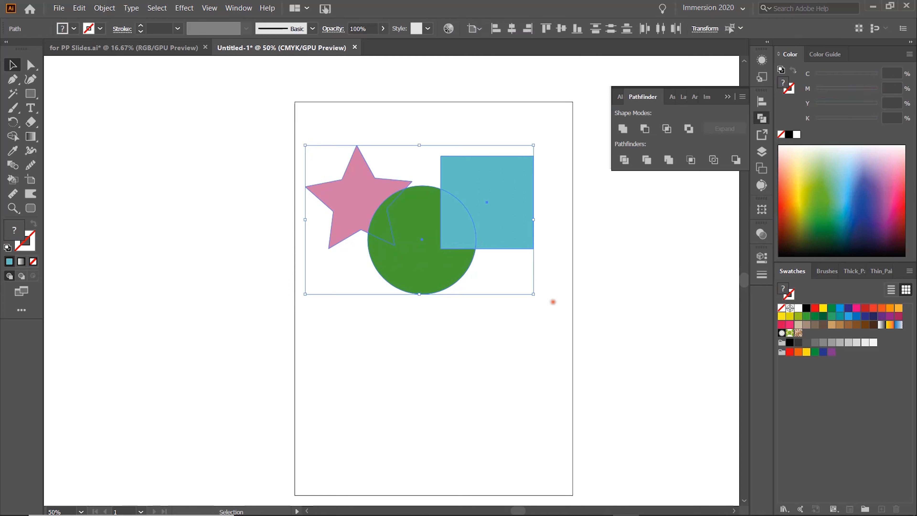
{"action": "left_click", "coordinate": [623, 129]}
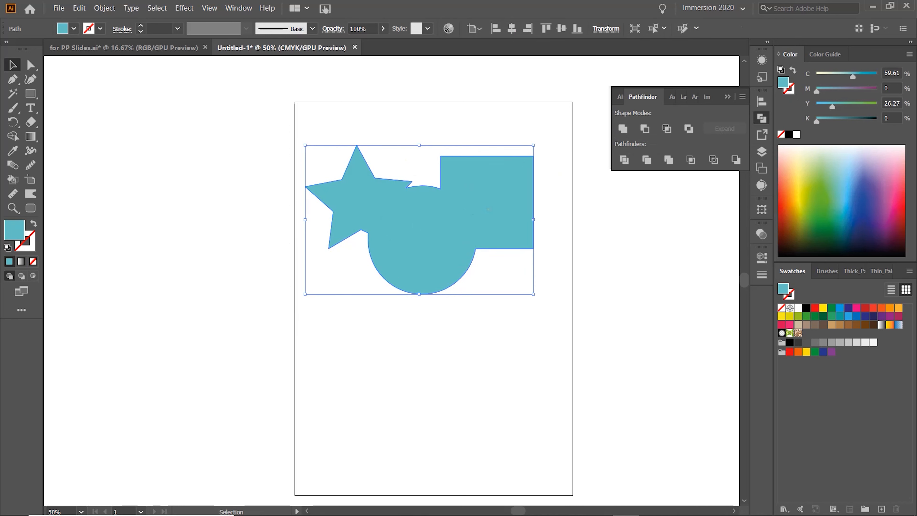
{"action": "key", "text": "a"}
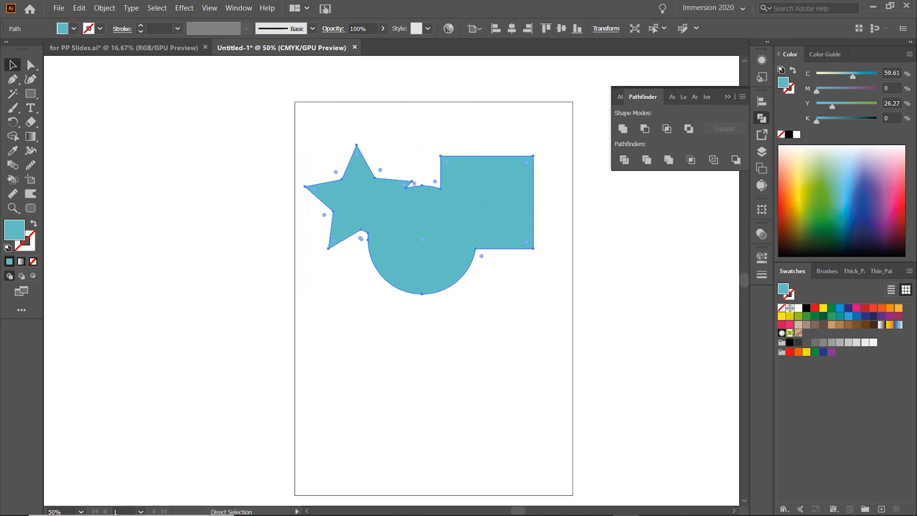
{"action": "key", "text": "ctrl+z"}
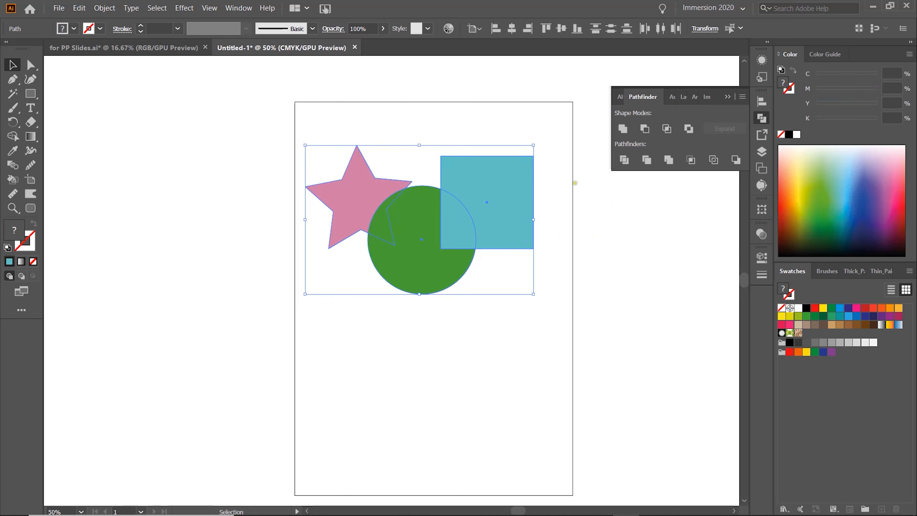
Expand Layer 1 to examine the stacking order of the three shapes, then return to the Pathfinder panel.
{"action": "left_click", "coordinate": [553, 194]}
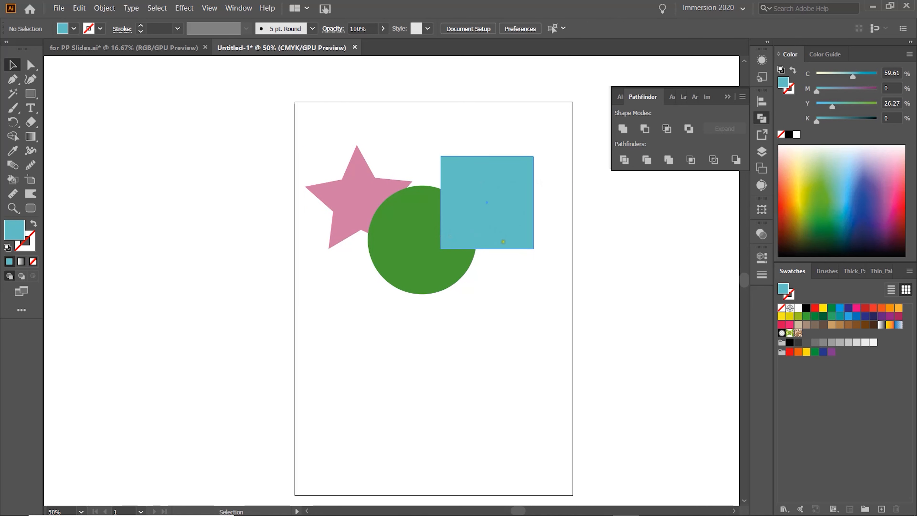
{"action": "left_click", "coordinate": [762, 150]}
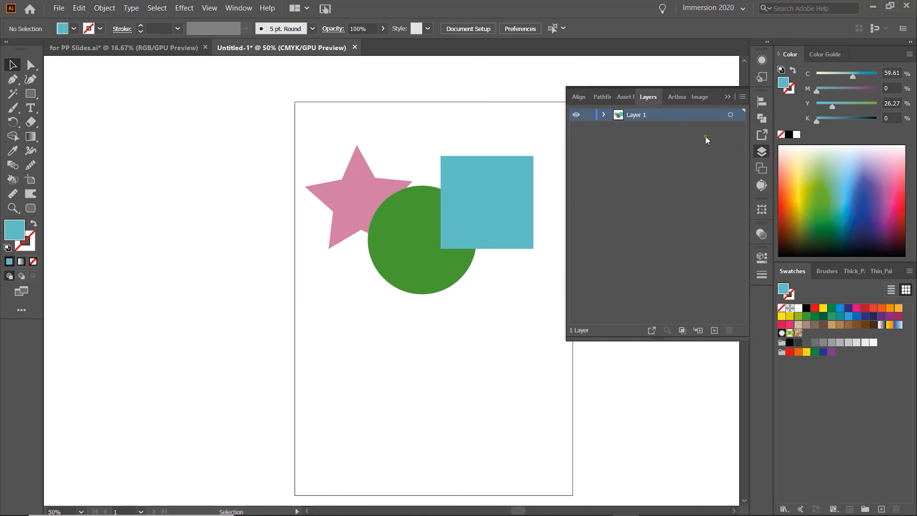
{"action": "left_click", "coordinate": [605, 115]}
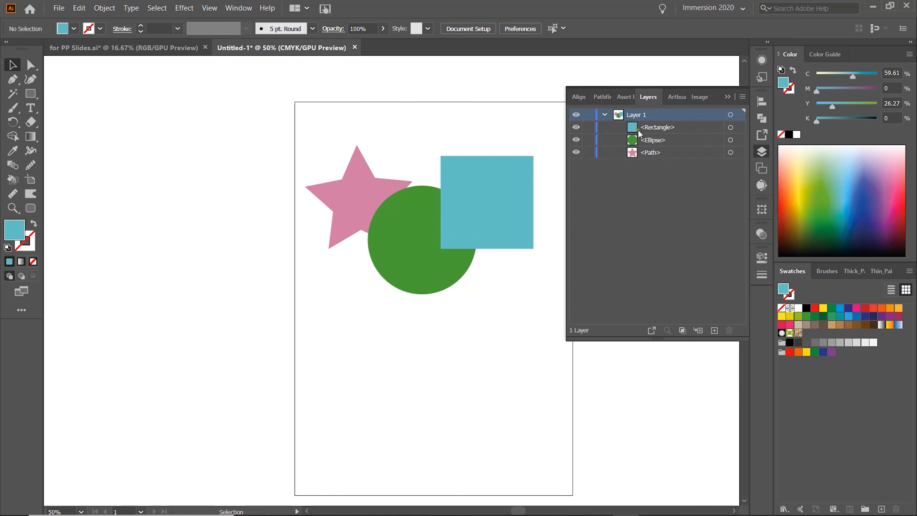
{"action": "left_click", "coordinate": [762, 118]}
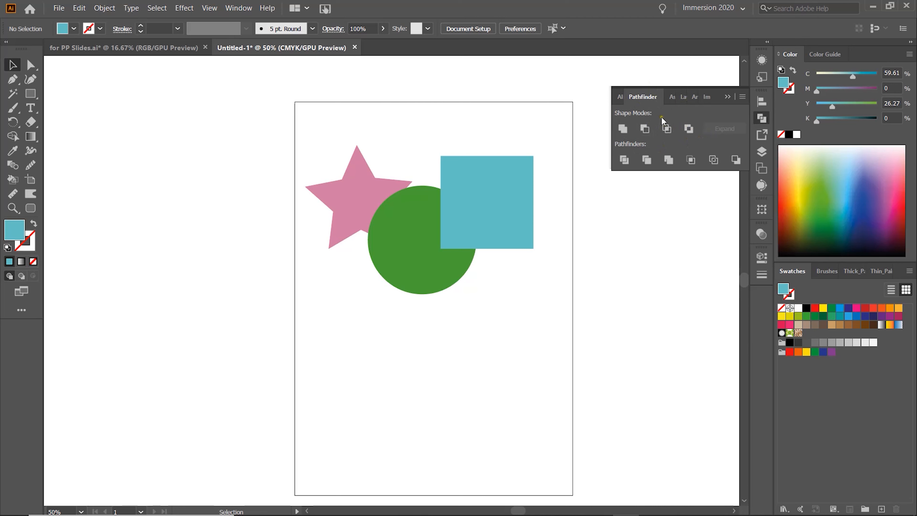
{"action": "left_click", "coordinate": [238, 9]}
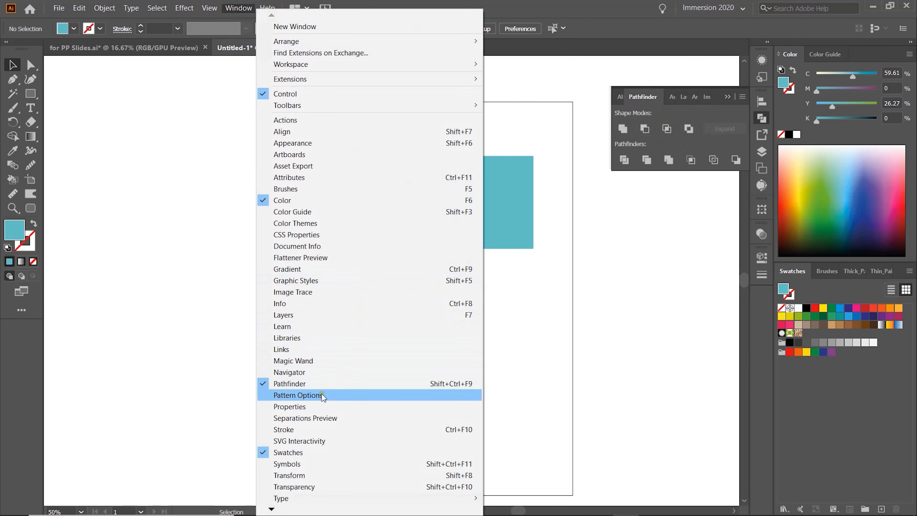
{"action": "left_click", "coordinate": [585, 312]}
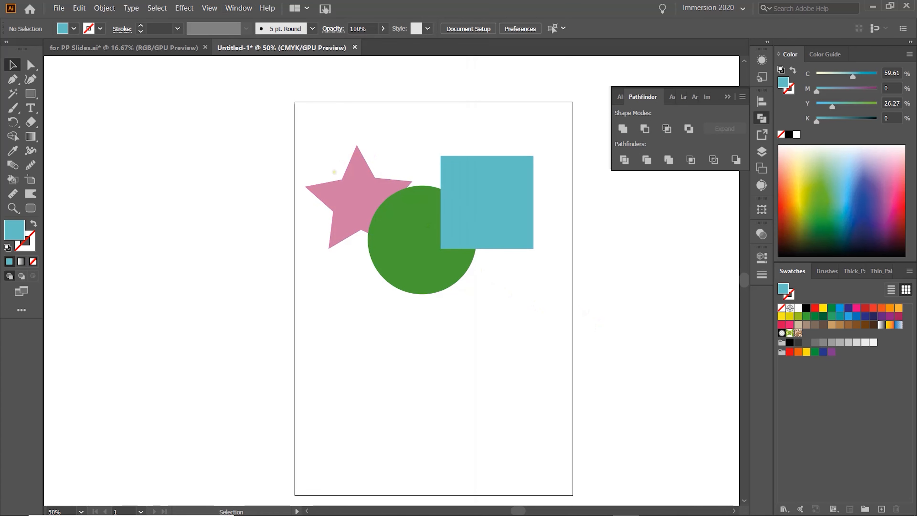
Select all three shapes and apply Minus Front to subtract the circle and square from the star.
{"action": "left_click_drag", "start_coordinate": [289, 105], "coordinate": [566, 315]}
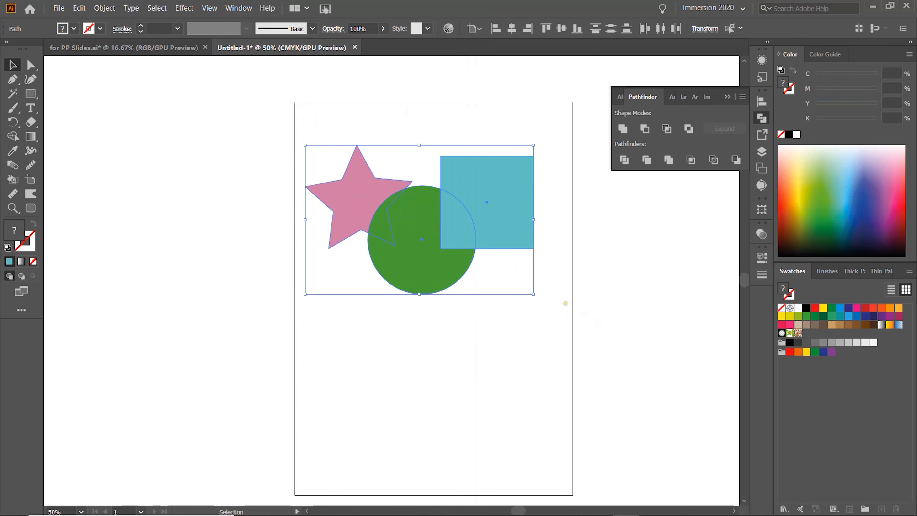
{"action": "key", "text": "a"}
{"action": "key", "text": "v"}
{"action": "left_click", "coordinate": [543, 219]}
{"action": "left_click_drag", "start_coordinate": [298, 126], "coordinate": [557, 294]}
{"action": "left_click", "coordinate": [644, 129]}
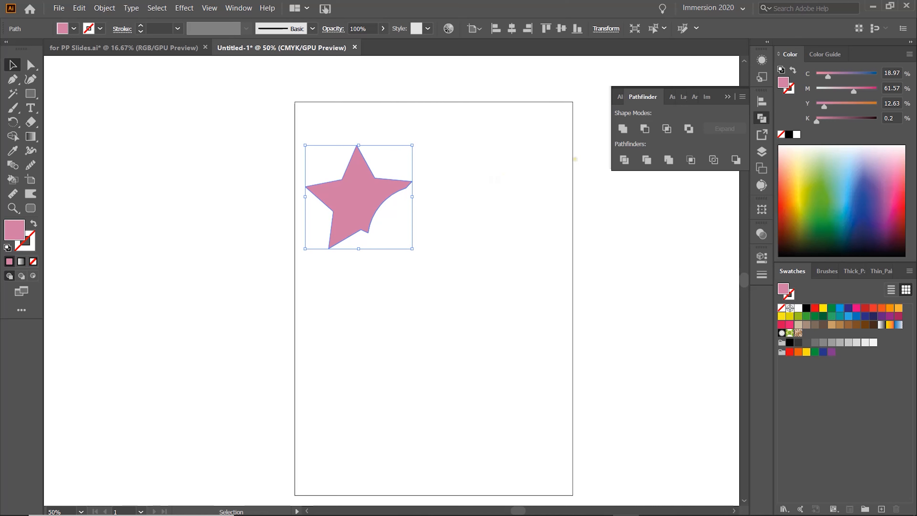
Move the Minus Front result off the artboard to the left and paste a fresh copy of the three shapes.
{"action": "key", "text": "a"}
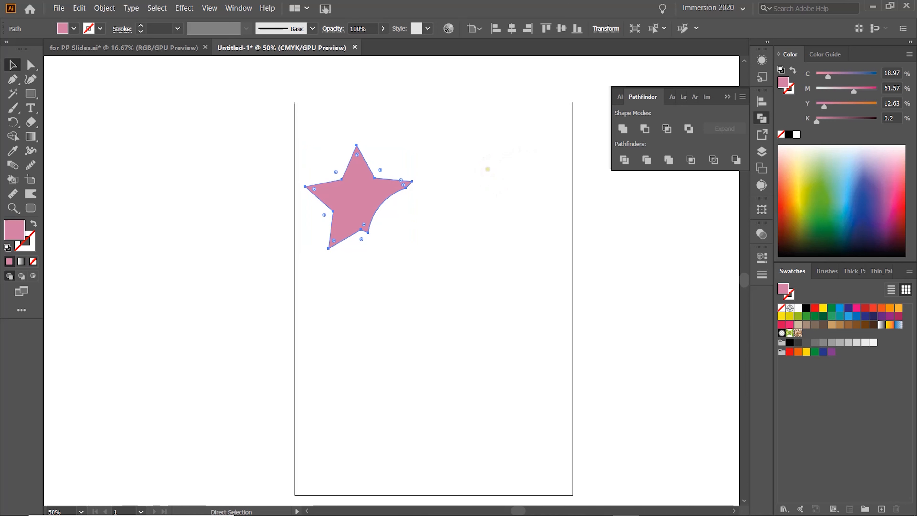
{"action": "key", "text": "v"}
{"action": "left_click_drag", "start_coordinate": [397, 180], "coordinate": [218, 279]}
{"action": "key", "text": "ctrl+v"}
{"action": "left_click_drag", "start_coordinate": [457, 247], "coordinate": [496, 168]}
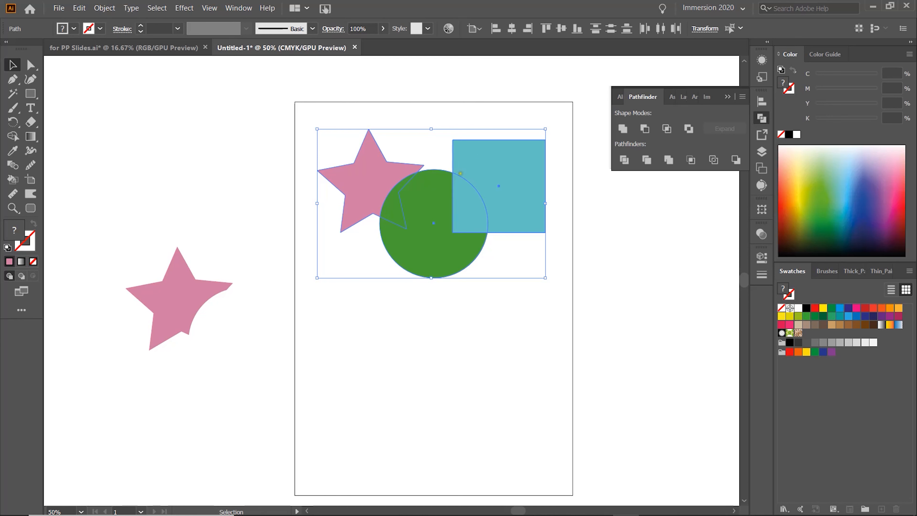
Try Intersect on all three shapes, then intersect only the star and circle and undo it.
{"action": "left_click", "coordinate": [666, 129]}
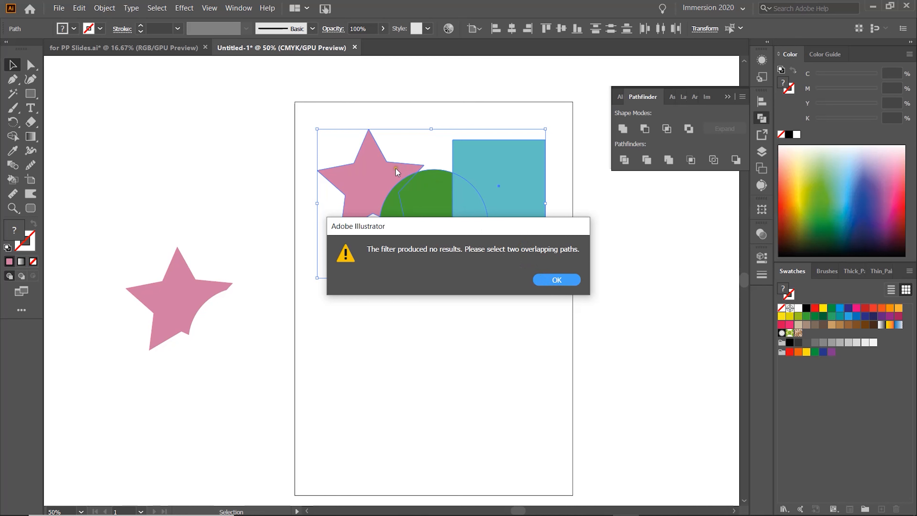
{"action": "left_click", "coordinate": [557, 280]}
{"action": "left_click", "coordinate": [312, 116]}
{"action": "left_click_drag", "start_coordinate": [310, 114], "coordinate": [429, 287]}
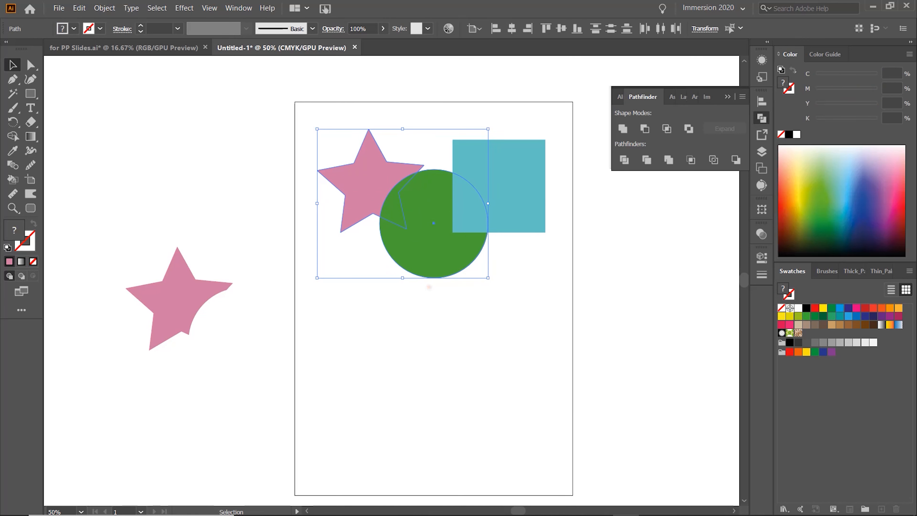
{"action": "left_click", "coordinate": [667, 129]}
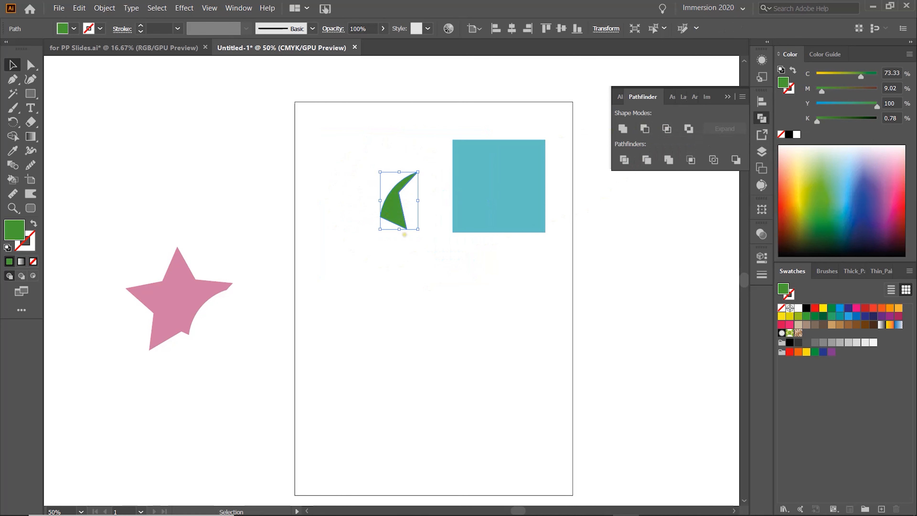
{"action": "key", "text": "ctrl+z"}
Move the square over the star, intersect all three shapes, and undo the intersection.
{"action": "left_click_drag", "start_coordinate": [496, 152], "coordinate": [443, 139]}
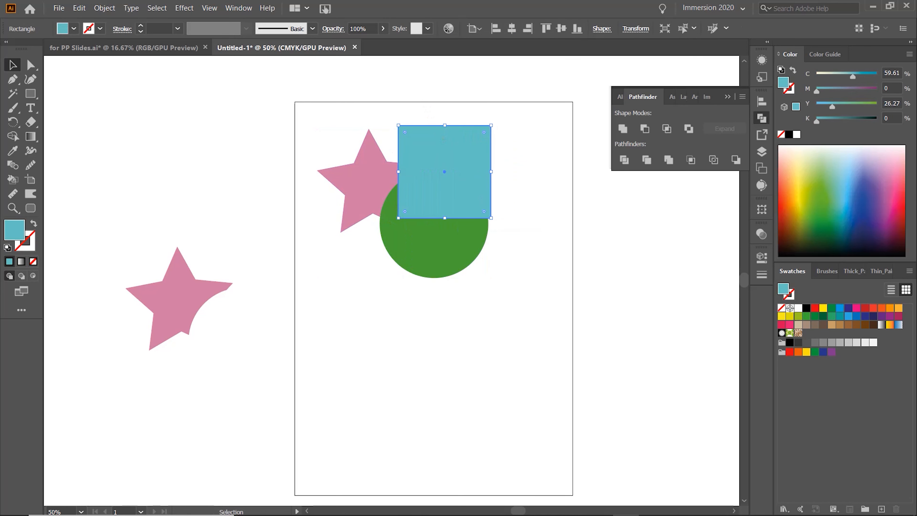
{"action": "left_click_drag", "start_coordinate": [306, 110], "coordinate": [519, 289]}
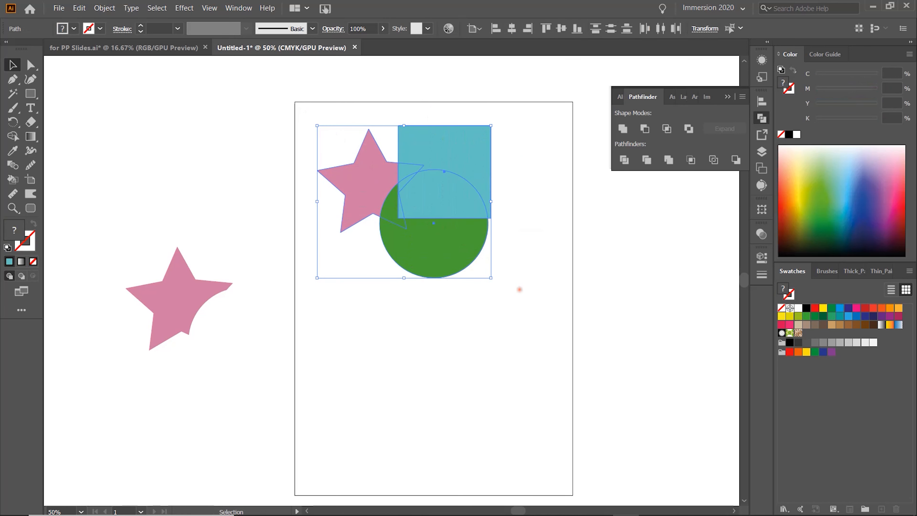
{"action": "left_click", "coordinate": [667, 128]}
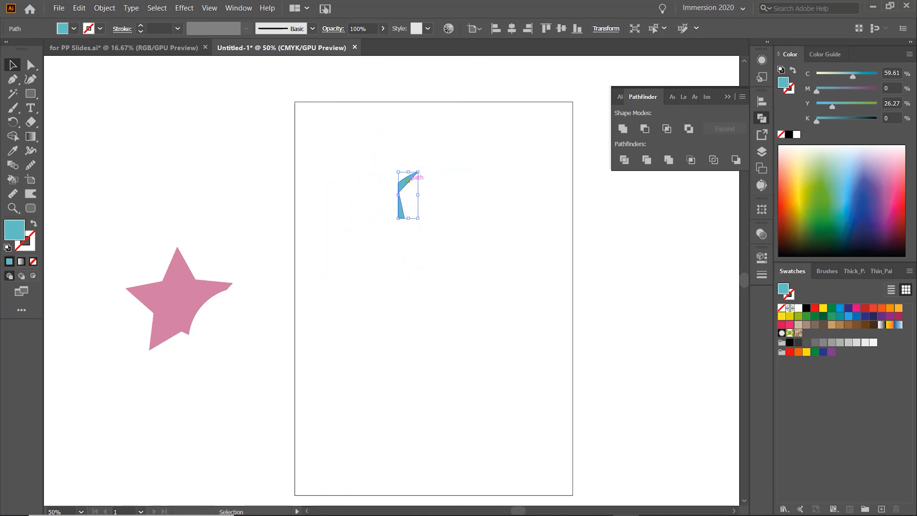
{"action": "key", "text": "a"}
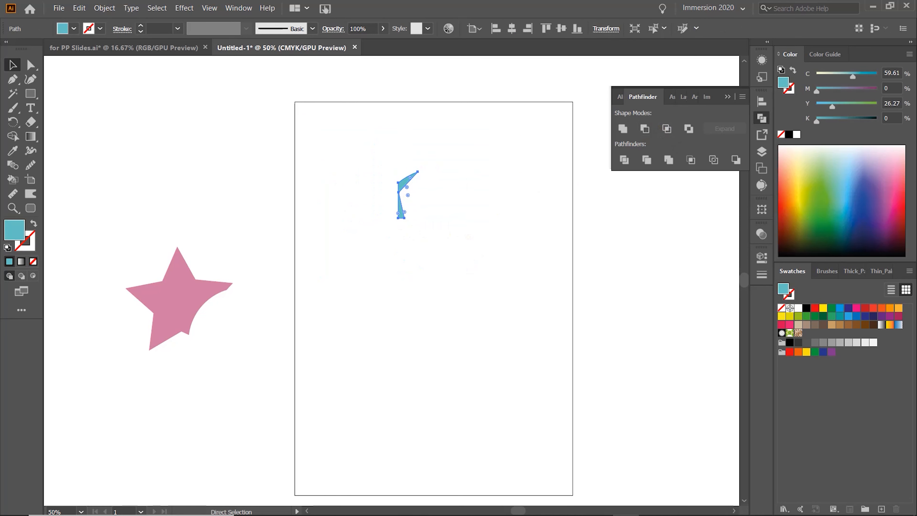
{"action": "key", "text": "ctrl+z"}
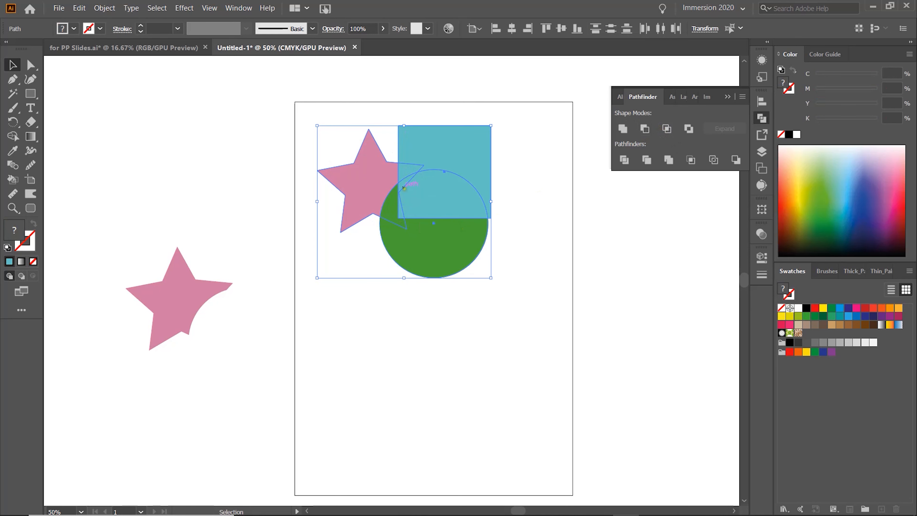
Move the square back to the right and apply Exclude to all three shapes.
{"action": "left_click_drag", "start_coordinate": [470, 152], "coordinate": [531, 169]}
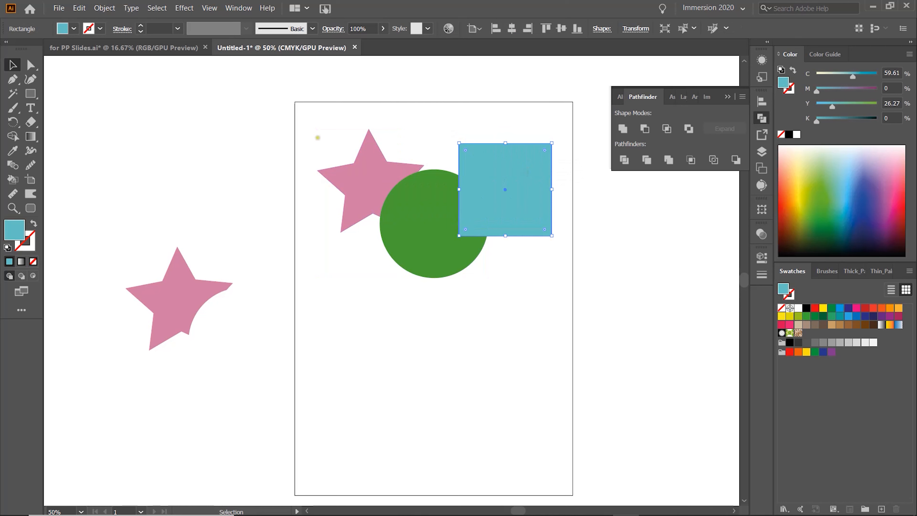
{"action": "left_click_drag", "start_coordinate": [299, 128], "coordinate": [572, 285]}
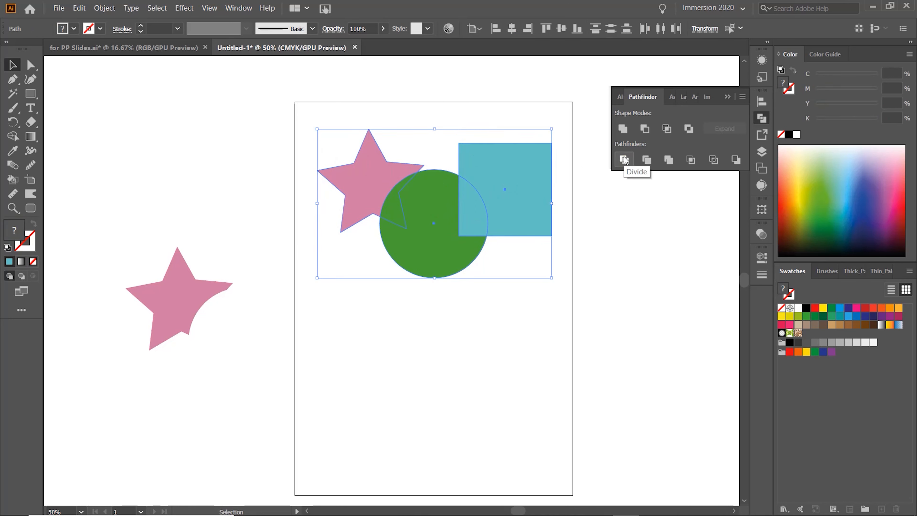
{"action": "left_click", "coordinate": [689, 129]}
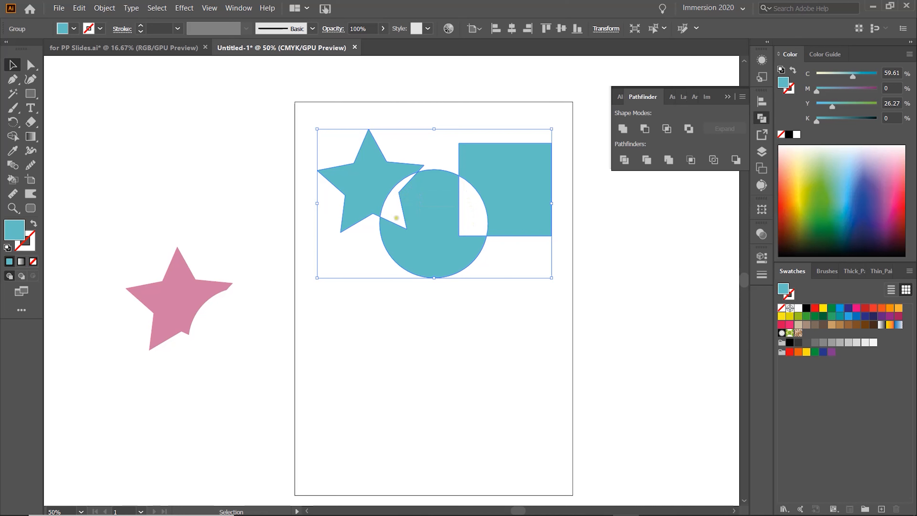
Ungroup the Exclude result and drag its pieces apart.
{"action": "left_click", "coordinate": [503, 310]}
{"action": "left_click_drag", "start_coordinate": [491, 198], "coordinate": [520, 181]}
{"action": "right_click", "coordinate": [491, 195]}
{"action": "left_click", "coordinate": [524, 280]}
{"action": "left_click_drag", "start_coordinate": [444, 240], "coordinate": [455, 266]}
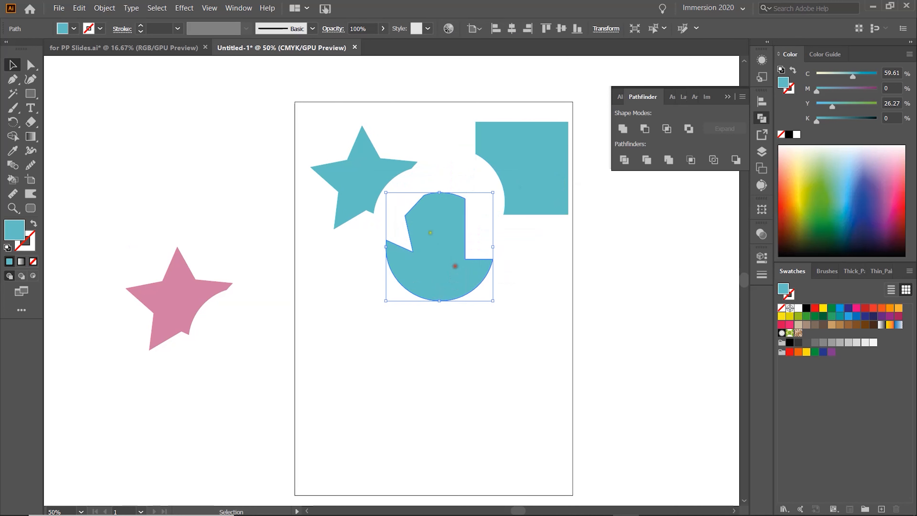
{"action": "left_click_drag", "start_coordinate": [367, 188], "coordinate": [354, 181]}
Move the excluded pieces off the artboard to the left and paste a fresh copy of the three shapes.
{"action": "left_click_drag", "start_coordinate": [290, 129], "coordinate": [494, 229]}
{"action": "left_click_drag", "start_coordinate": [533, 185], "coordinate": [264, 379]}
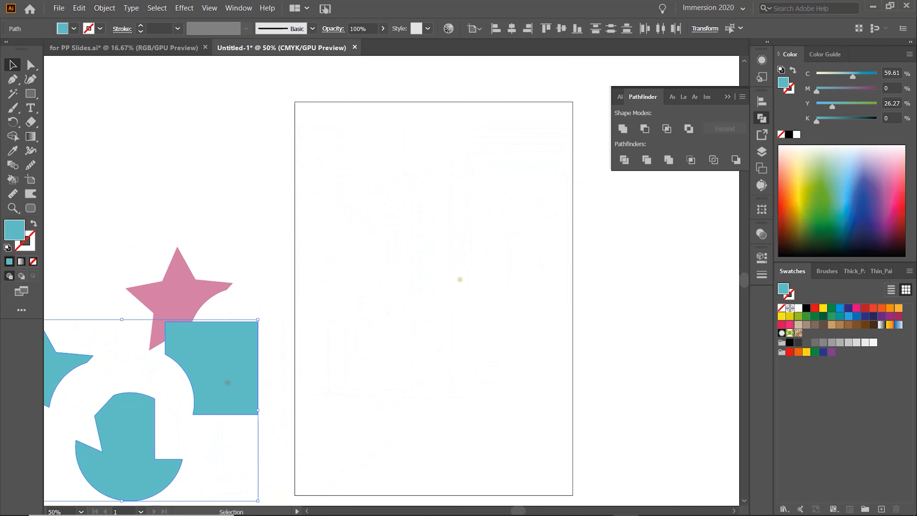
{"action": "key", "text": "ctrl+v"}
{"action": "left_click_drag", "start_coordinate": [449, 260], "coordinate": [494, 191]}
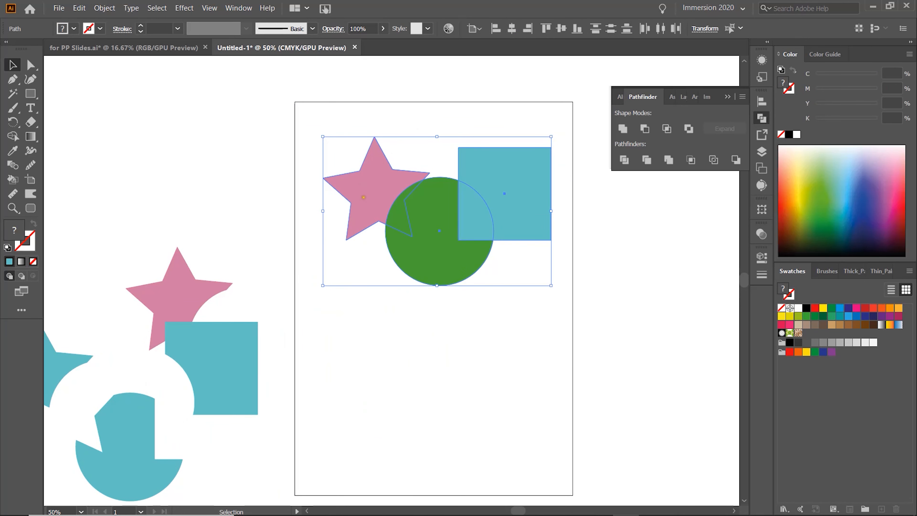
Apply Divide to all three shapes and ungroup the resulting pieces.
{"action": "left_click", "coordinate": [476, 125]}
{"action": "left_click_drag", "start_coordinate": [344, 123], "coordinate": [508, 263]}
{"action": "left_click", "coordinate": [629, 160]}
{"action": "left_click", "coordinate": [474, 324]}
{"action": "left_click_drag", "start_coordinate": [514, 213], "coordinate": [517, 212]}
{"action": "right_click", "coordinate": [517, 212]}
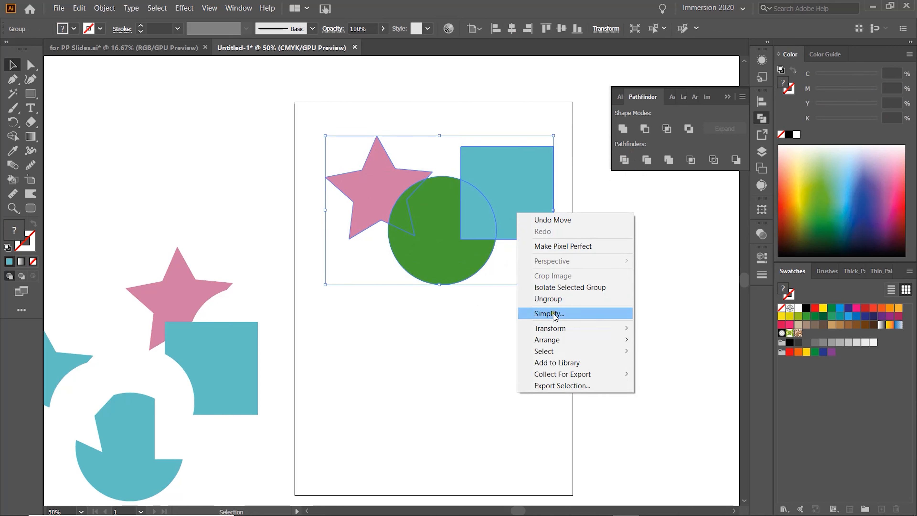
{"action": "left_click", "coordinate": [552, 299]}
{"action": "left_click", "coordinate": [477, 119]}
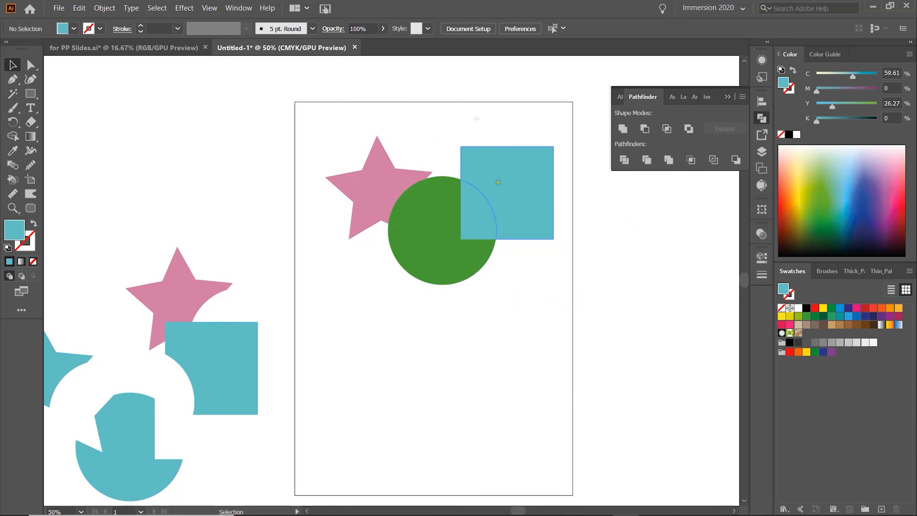
Drag the divided pieces apart from one another.
{"action": "left_click_drag", "start_coordinate": [497, 182], "coordinate": [514, 157]}
{"action": "left_click_drag", "start_coordinate": [477, 206], "coordinate": [494, 217]}
{"action": "left_click_drag", "start_coordinate": [437, 227], "coordinate": [433, 258]}
{"action": "left_click_drag", "start_coordinate": [375, 180], "coordinate": [344, 171]}
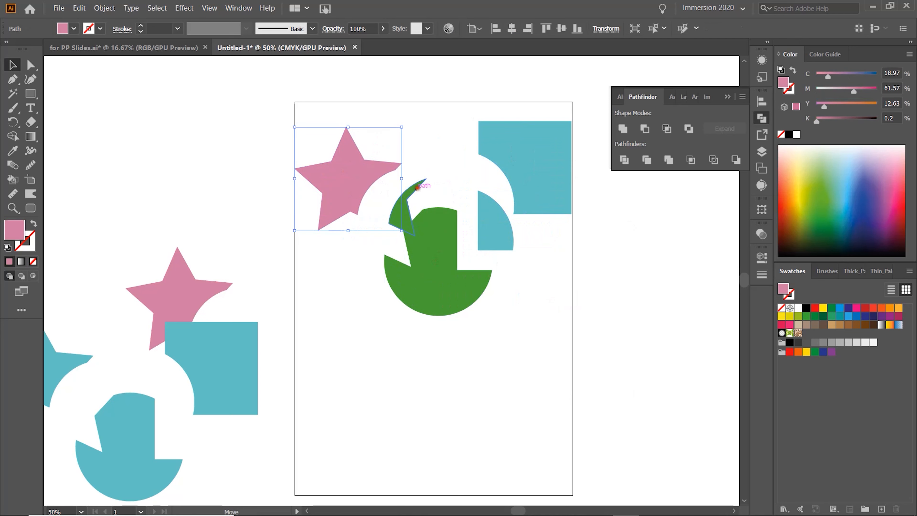
{"action": "left_click_drag", "start_coordinate": [415, 196], "coordinate": [416, 170]}
{"action": "left_click_drag", "start_coordinate": [469, 307], "coordinate": [481, 326]}
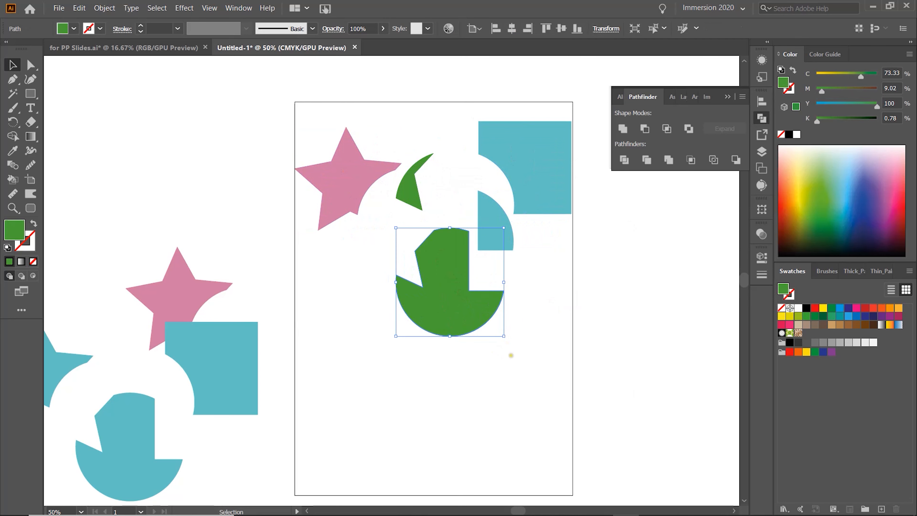
Move the divided pieces off the artboard to the left and paste a fresh copy of the three shapes.
{"action": "left_click_drag", "start_coordinate": [290, 113], "coordinate": [600, 341]}
{"action": "left_click_drag", "start_coordinate": [527, 168], "coordinate": [209, 133]}
{"action": "key", "text": "a"}
{"action": "key", "text": "v"}
{"action": "key", "text": "ctrl+v"}
{"action": "left_click_drag", "start_coordinate": [426, 229], "coordinate": [489, 169]}
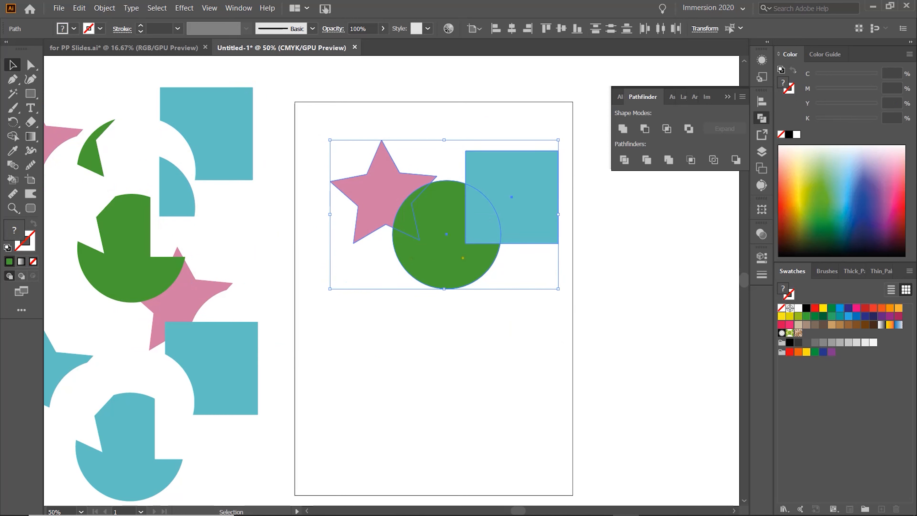
Apply Trim to the three shapes and ungroup the result.
{"action": "left_click", "coordinate": [647, 160]}
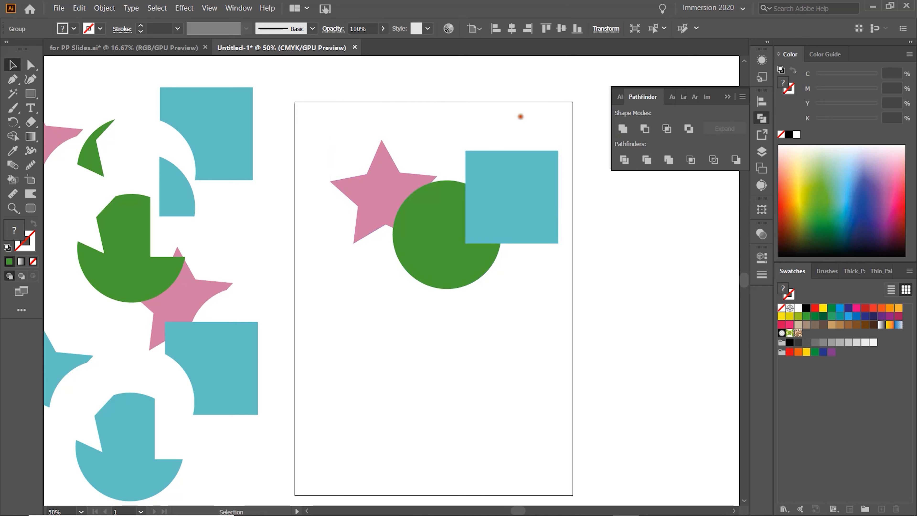
{"action": "right_click", "coordinate": [519, 162]}
{"action": "left_click", "coordinate": [558, 249]}
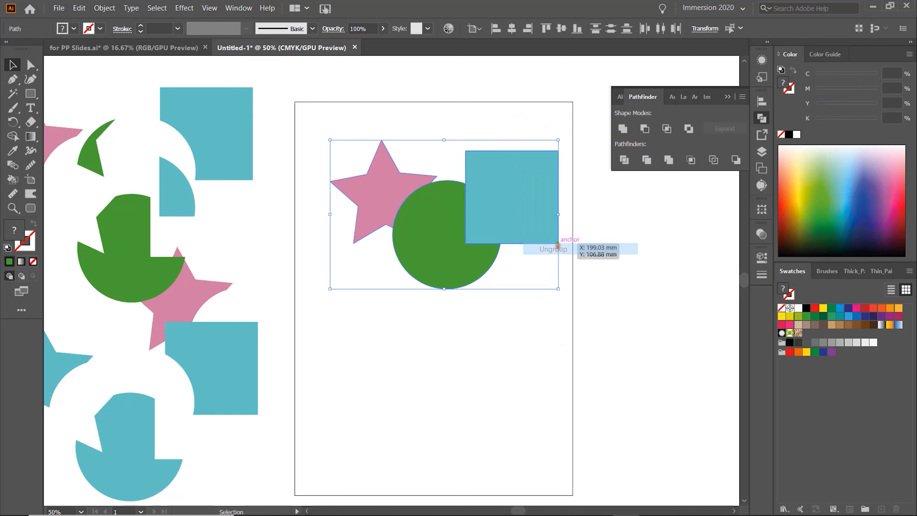
Ungroup the trimmed result and drag the square and the cut circle apart from the star.
{"action": "left_click", "coordinate": [570, 238]}
{"action": "left_click_drag", "start_coordinate": [518, 203], "coordinate": [545, 180]}
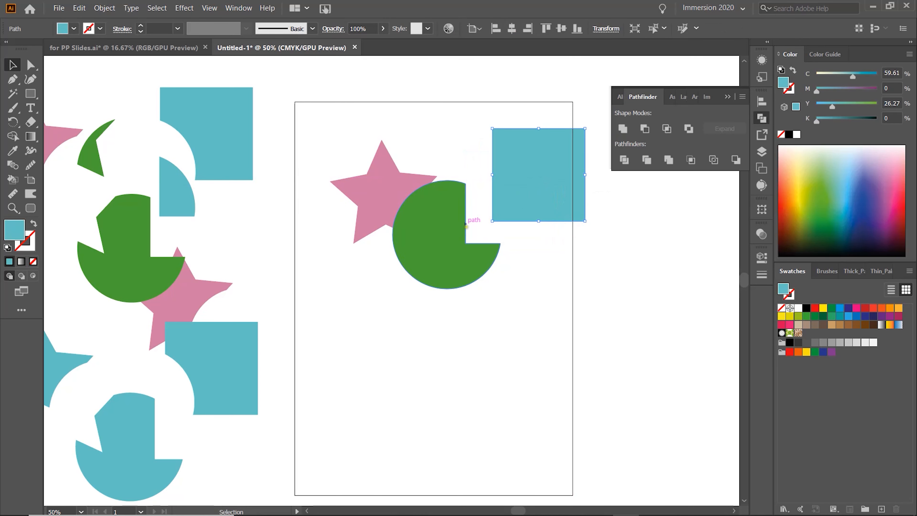
{"action": "left_click_drag", "start_coordinate": [429, 203], "coordinate": [438, 245]}
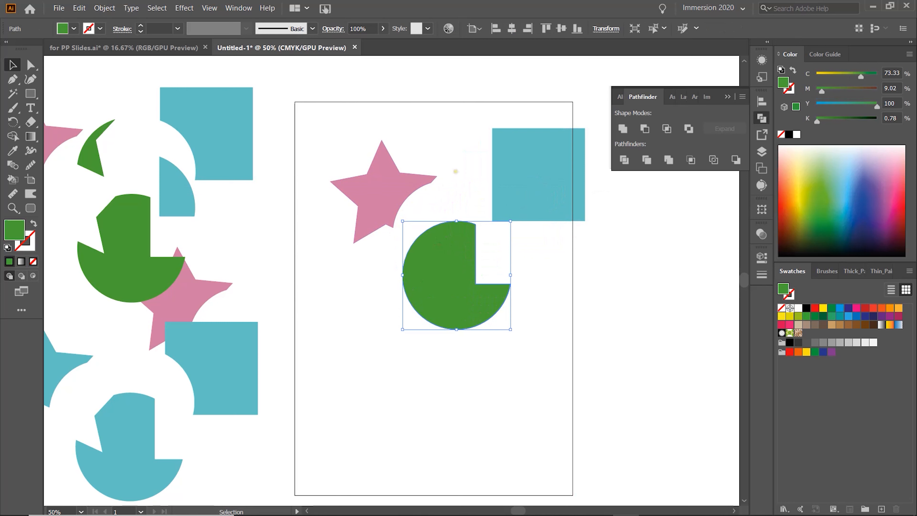
{"action": "left_click_drag", "start_coordinate": [452, 248], "coordinate": [455, 170]}
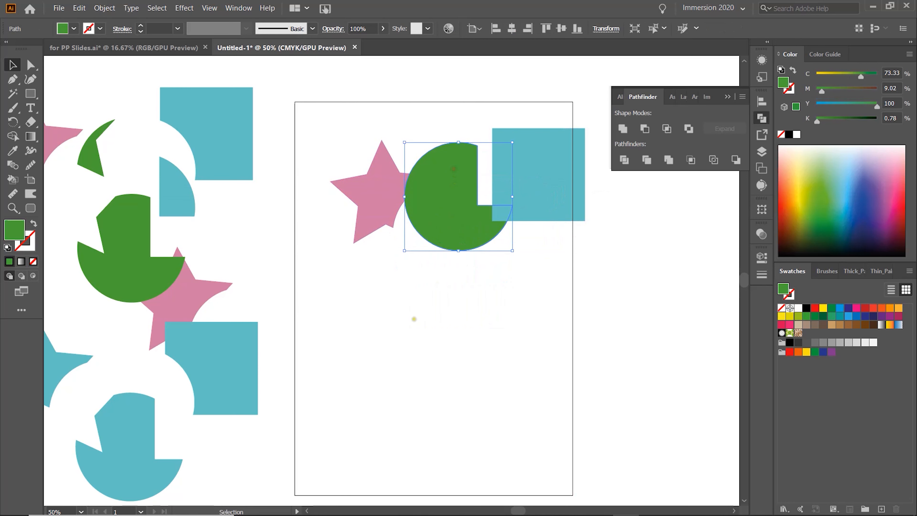
Paste a fresh copy of the three shapes below, reposition its square and bring the square to the front.
{"action": "left_click", "coordinate": [419, 318]}
{"action": "key", "text": "ctrl+v"}
{"action": "key", "text": "v"}
{"action": "left_click", "coordinate": [463, 348]}
{"action": "left_click_drag", "start_coordinate": [471, 271], "coordinate": [495, 308]}
{"action": "right_click", "coordinate": [404, 307]}
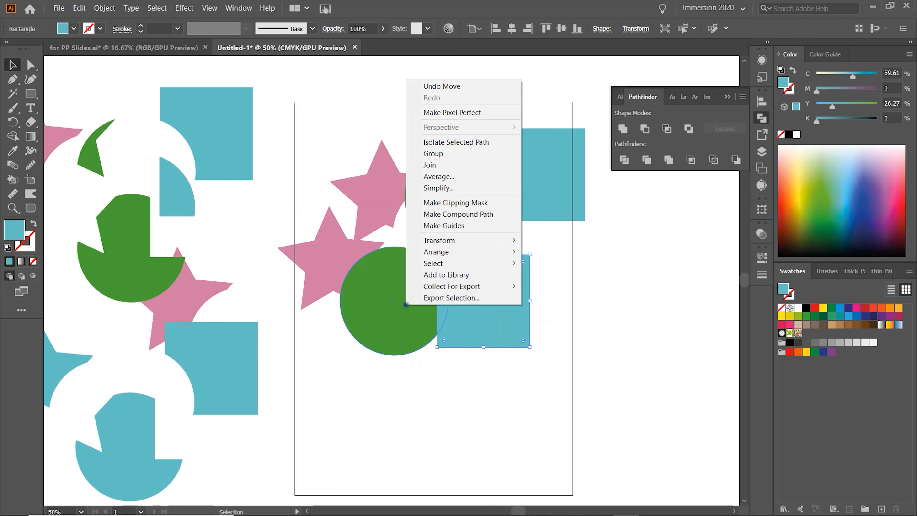
{"action": "mouse_move", "coordinate": [509, 253]}
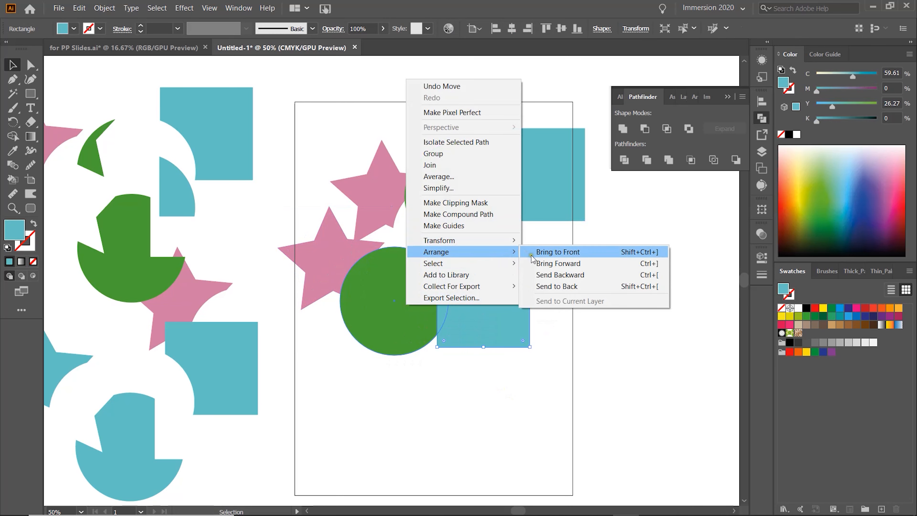
{"action": "left_click", "coordinate": [550, 253]}
Reposition the copy's circle and star, then bring the circle to the front.
{"action": "left_click_drag", "start_coordinate": [397, 289], "coordinate": [421, 307]}
{"action": "left_click_drag", "start_coordinate": [352, 256], "coordinate": [377, 292]}
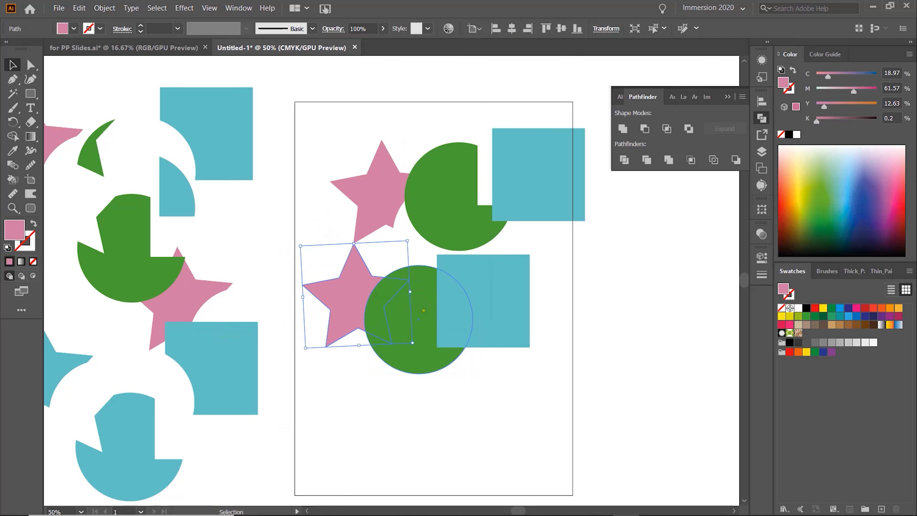
{"action": "right_click", "coordinate": [423, 310]}
{"action": "left_click", "coordinate": [452, 371]}
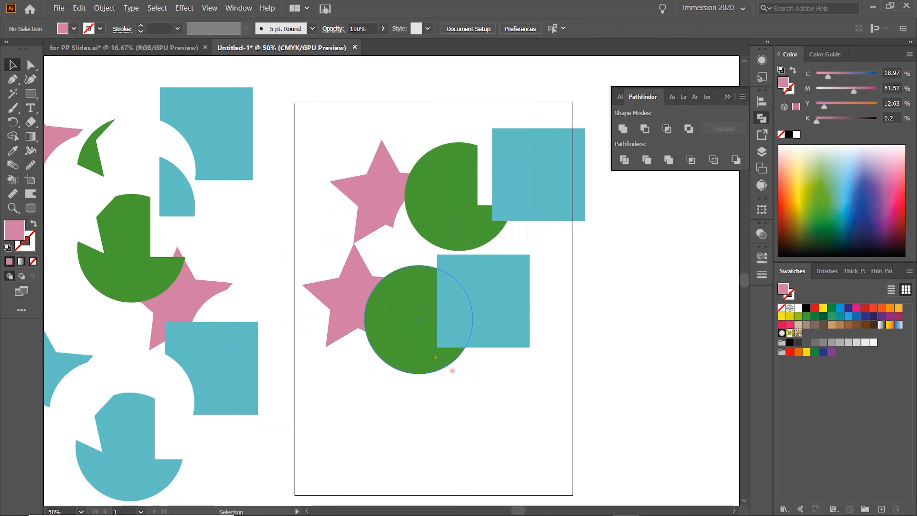
{"action": "right_click", "coordinate": [435, 357]}
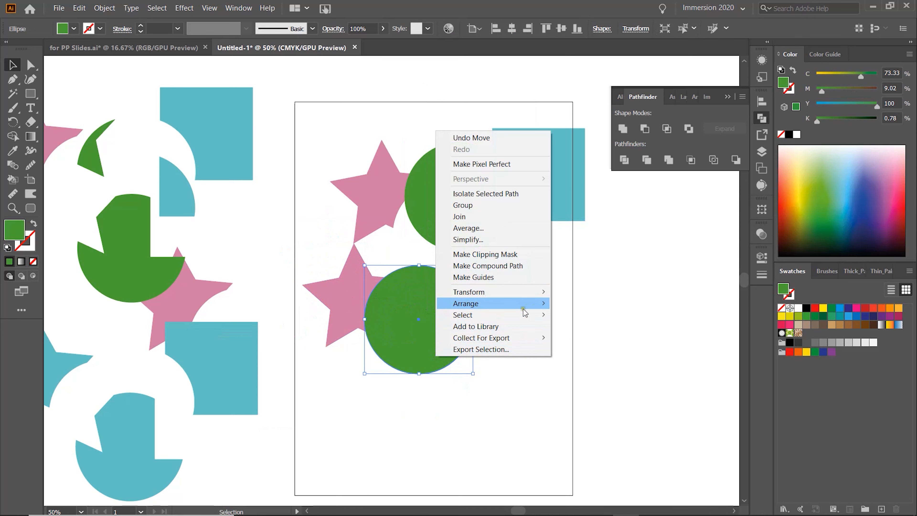
{"action": "mouse_move", "coordinate": [536, 307]}
{"action": "left_click", "coordinate": [565, 304]}
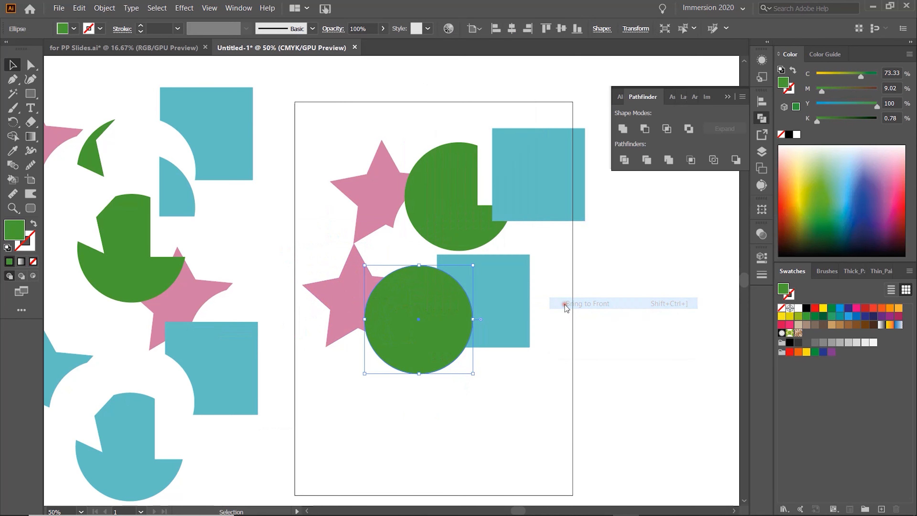
{"action": "left_click", "coordinate": [477, 388]}
Nudge the earlier trimmed star and circle pieces, then select the rearranged copy and apply Trim.
{"action": "left_click_drag", "start_coordinate": [391, 204], "coordinate": [396, 171]}
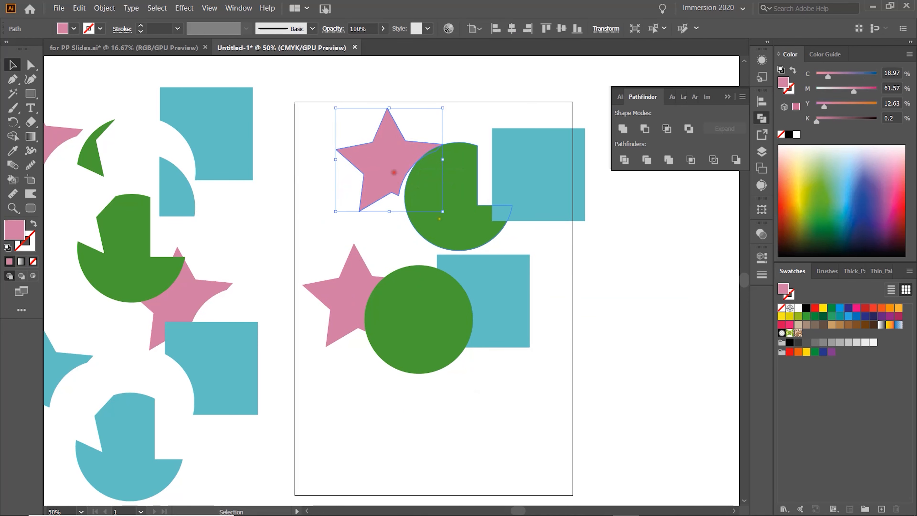
{"action": "left_click_drag", "start_coordinate": [446, 217], "coordinate": [465, 172]}
{"action": "left_click_drag", "start_coordinate": [369, 293], "coordinate": [548, 373]}
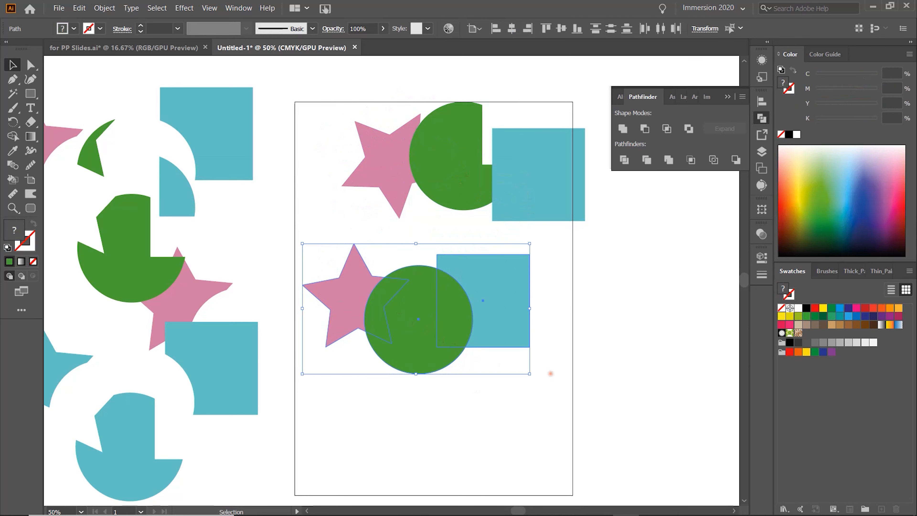
{"action": "left_click", "coordinate": [647, 160]}
{"action": "left_click", "coordinate": [548, 308]}
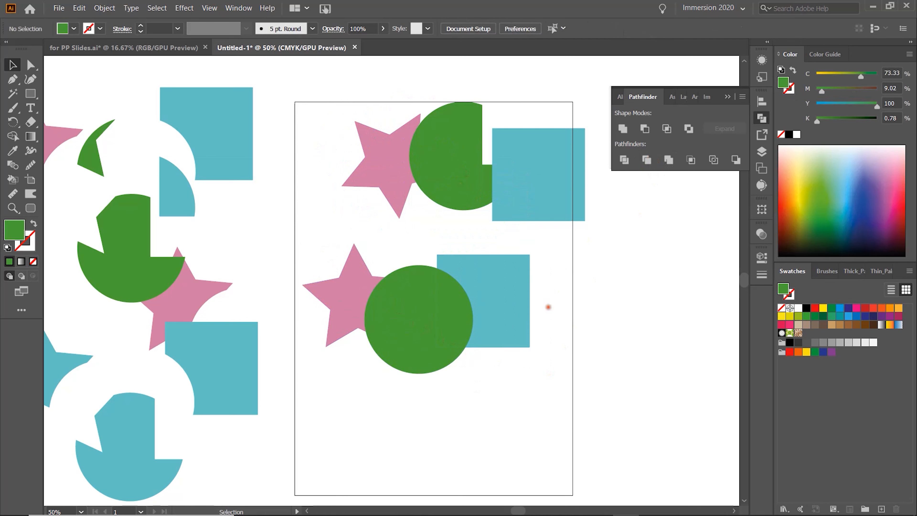
Ungroup the trimmed copy and pull its circle down and back into place.
{"action": "left_click_drag", "start_coordinate": [414, 318], "coordinate": [429, 397]}
{"action": "right_click", "coordinate": [434, 324]}
{"action": "left_click", "coordinate": [466, 411]}
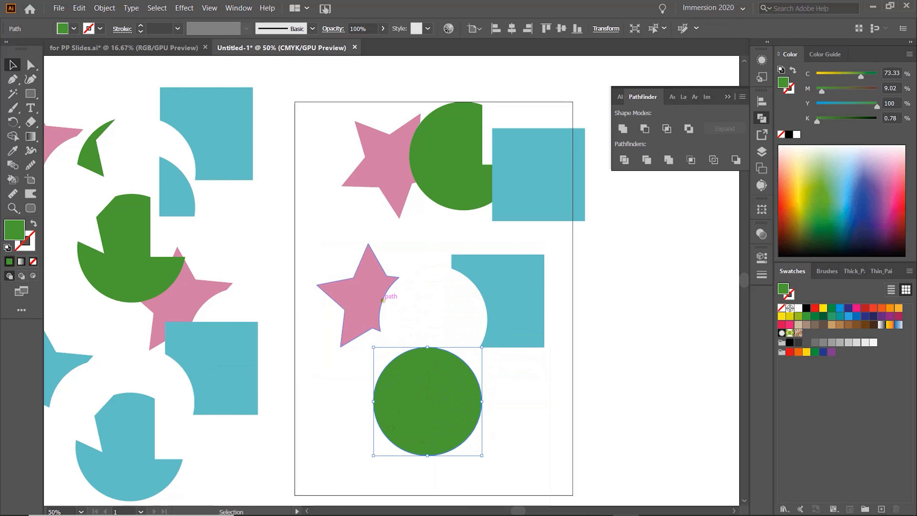
{"action": "left_click_drag", "start_coordinate": [439, 404], "coordinate": [450, 317]}
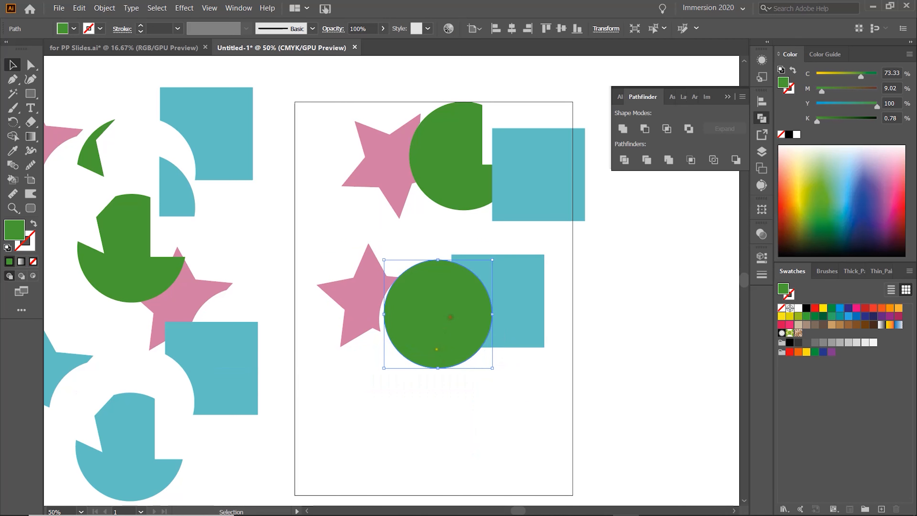
Move both trimmed results off the artboard to the left and paste a fresh copy of the three shapes.
{"action": "left_click_drag", "start_coordinate": [311, 107], "coordinate": [575, 372]}
{"action": "left_click_drag", "start_coordinate": [536, 205], "coordinate": [194, 202]}
{"action": "key", "text": "ctrl+v"}
{"action": "left_click_drag", "start_coordinate": [452, 248], "coordinate": [491, 199]}
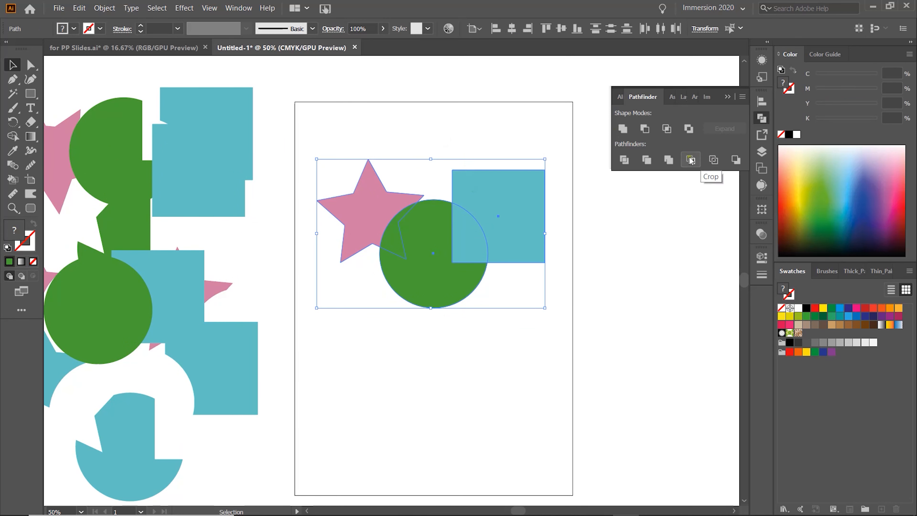
Apply Merge to the three shapes and ungroup the result.
{"action": "left_click", "coordinate": [668, 160]}
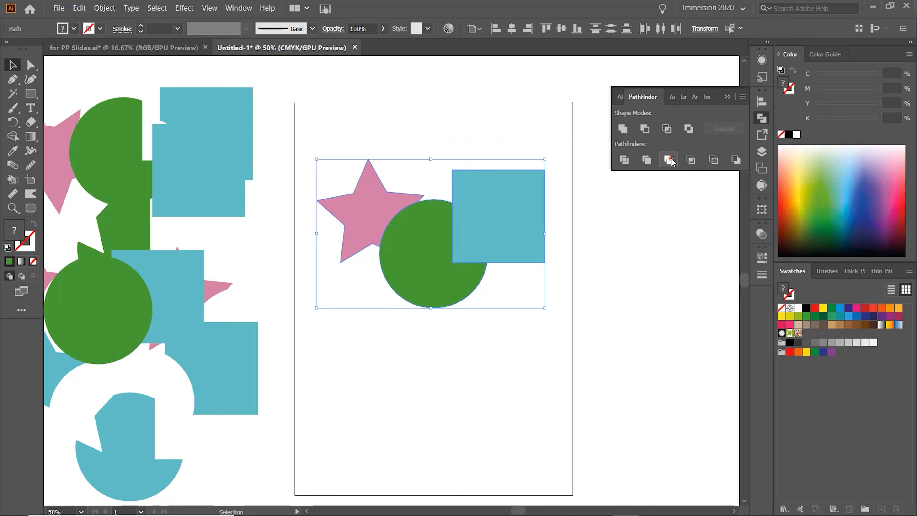
{"action": "left_click", "coordinate": [579, 208]}
{"action": "right_click", "coordinate": [542, 198]}
{"action": "left_click", "coordinate": [573, 284]}
Drag the merged square and star away from the circle.
{"action": "left_click", "coordinate": [579, 211]}
{"action": "left_click_drag", "start_coordinate": [518, 213], "coordinate": [541, 203]}
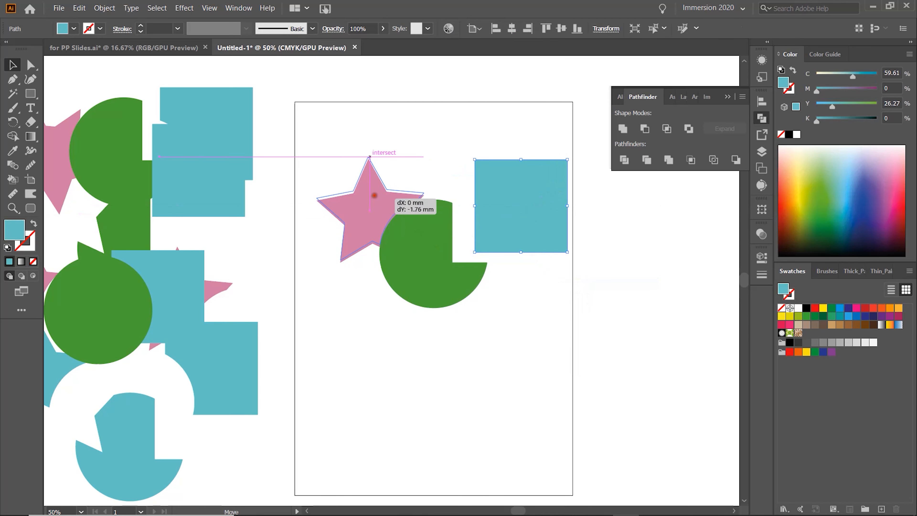
{"action": "left_click_drag", "start_coordinate": [374, 197], "coordinate": [365, 177]}
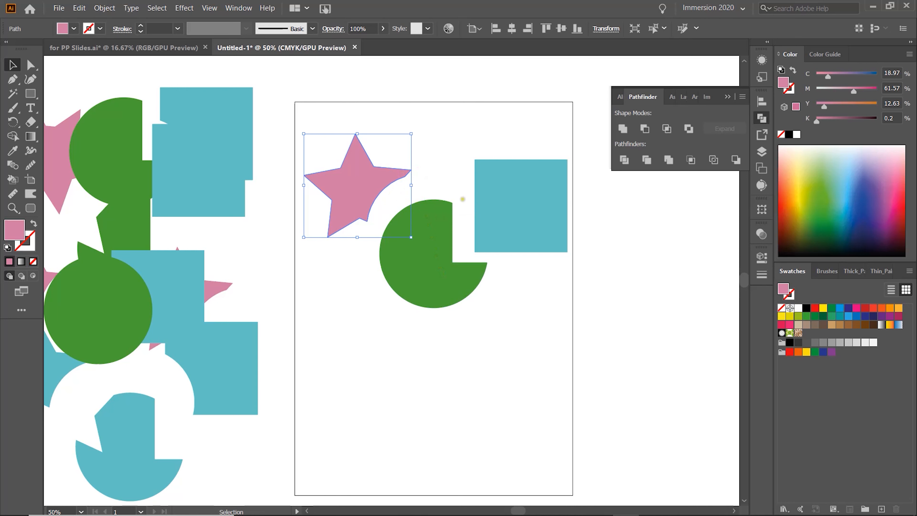
Move the merged pieces off the artboard to the lower right.
{"action": "key", "text": "a"}
{"action": "key", "text": "v"}
{"action": "left_click_drag", "start_coordinate": [336, 112], "coordinate": [491, 253]}
{"action": "left_click_drag", "start_coordinate": [488, 177], "coordinate": [646, 384]}
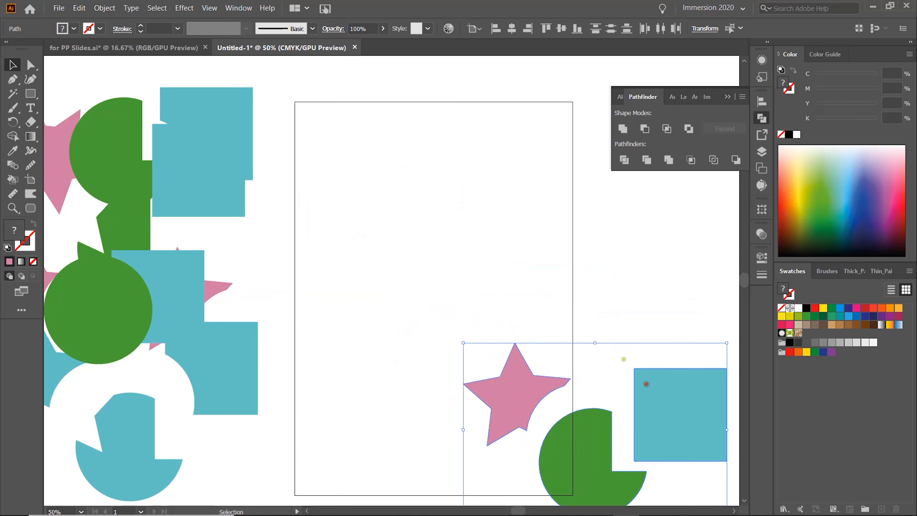
Paste a fresh copy of the three shapes and rearrange the star, circle and square.
{"action": "left_click", "coordinate": [457, 194]}
{"action": "key", "text": "ctrl+v"}
{"action": "left_click", "coordinate": [478, 157]}
{"action": "left_click_drag", "start_coordinate": [472, 234], "coordinate": [512, 162]}
{"action": "left_click_drag", "start_coordinate": [412, 278], "coordinate": [457, 224]}
{"action": "left_click_drag", "start_coordinate": [357, 256], "coordinate": [359, 189]}
{"action": "left_click", "coordinate": [427, 231]}
{"action": "left_click", "coordinate": [415, 258]}
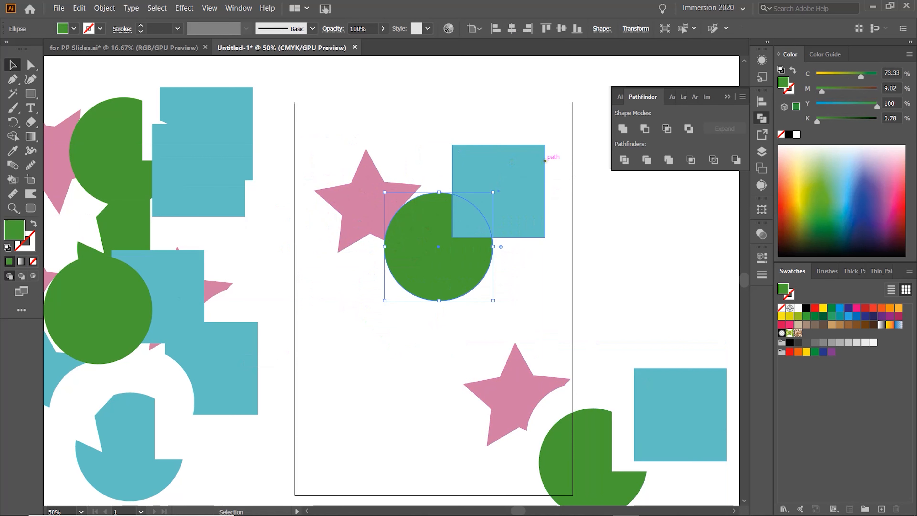
Recolor the circle with the square's blue using the Eyedropper tool.
{"action": "key", "text": "i"}
{"action": "left_click", "coordinate": [486, 178]}
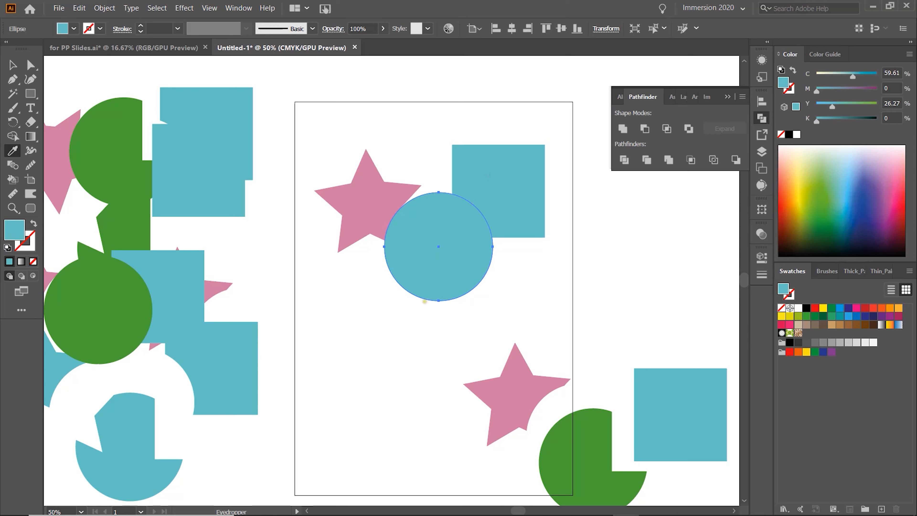
{"action": "key", "text": "v"}
Select the three shapes, apply Merge and ungroup the result.
{"action": "left_click", "coordinate": [430, 150]}
{"action": "left_click_drag", "start_coordinate": [341, 133], "coordinate": [515, 261]}
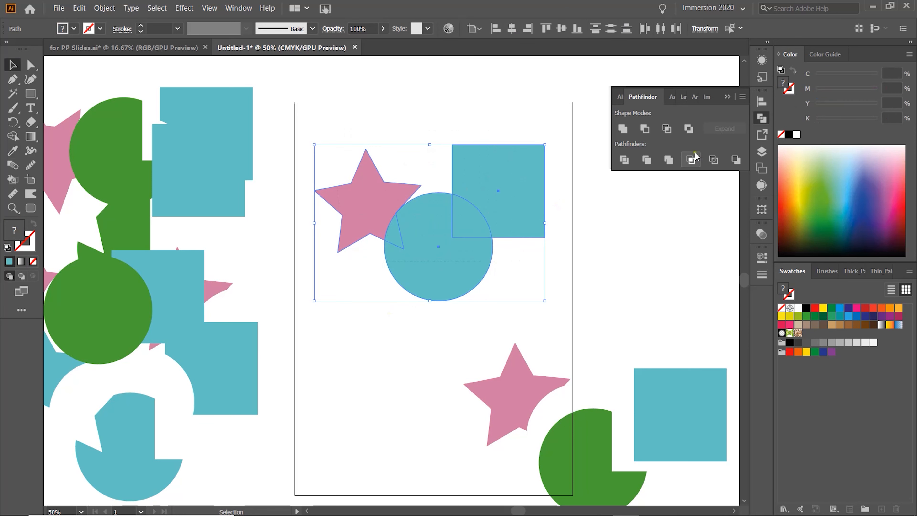
{"action": "left_click", "coordinate": [669, 160]}
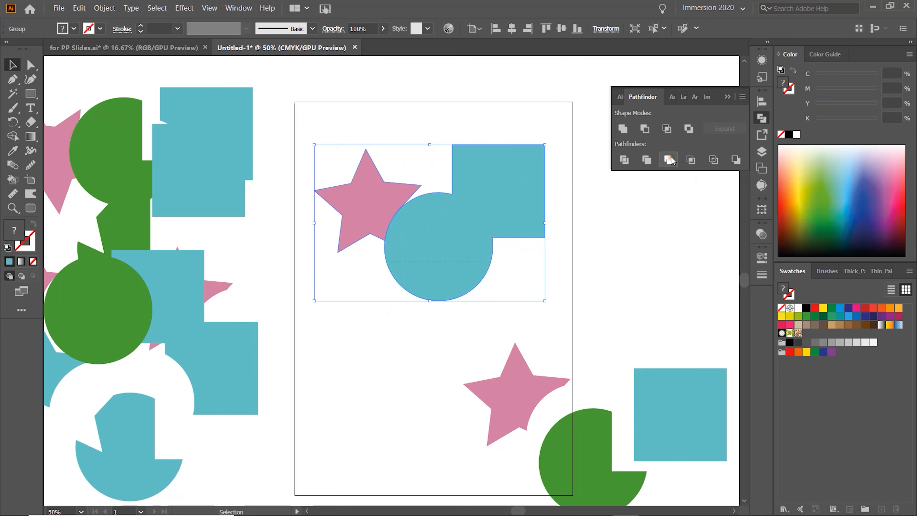
{"action": "left_click", "coordinate": [609, 258]}
{"action": "right_click", "coordinate": [515, 207]}
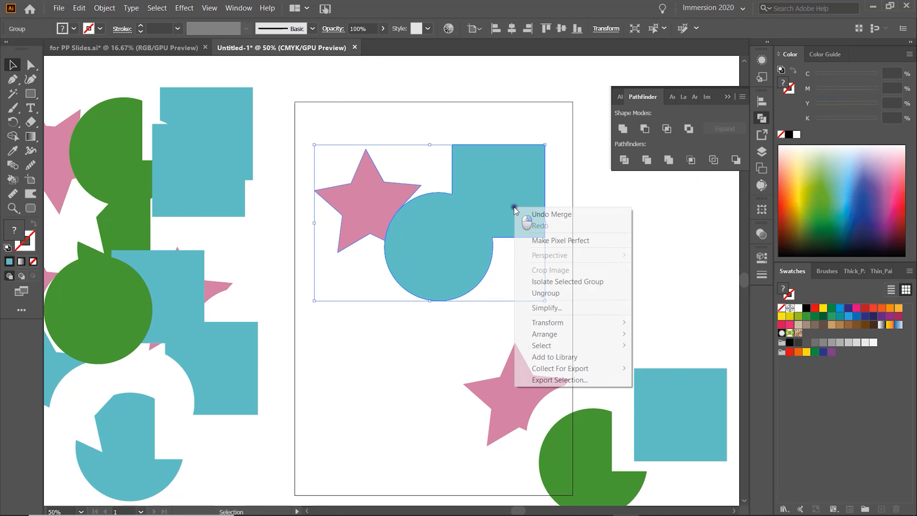
{"action": "left_click", "coordinate": [555, 300]}
Pull the merged blue shape away from the star and move it back beside it.
{"action": "left_click_drag", "start_coordinate": [514, 196], "coordinate": [547, 213]}
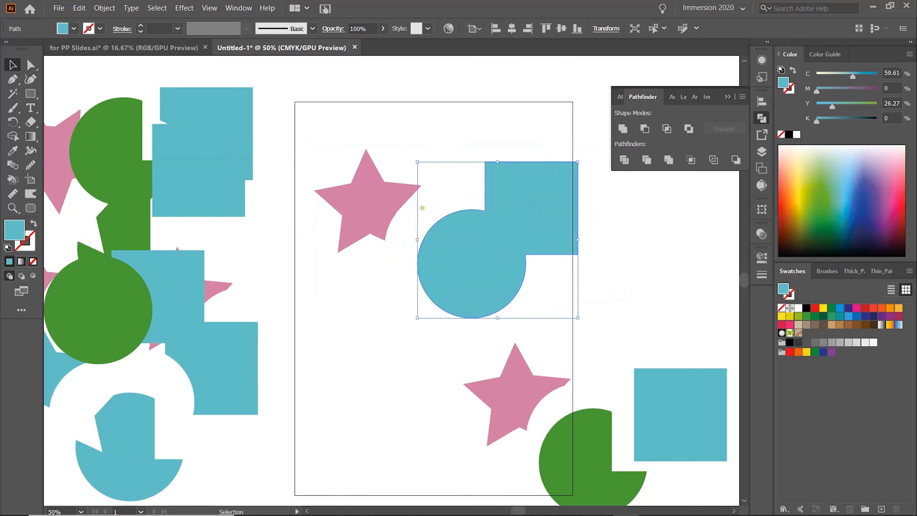
{"action": "left_click_drag", "start_coordinate": [489, 232], "coordinate": [460, 203]}
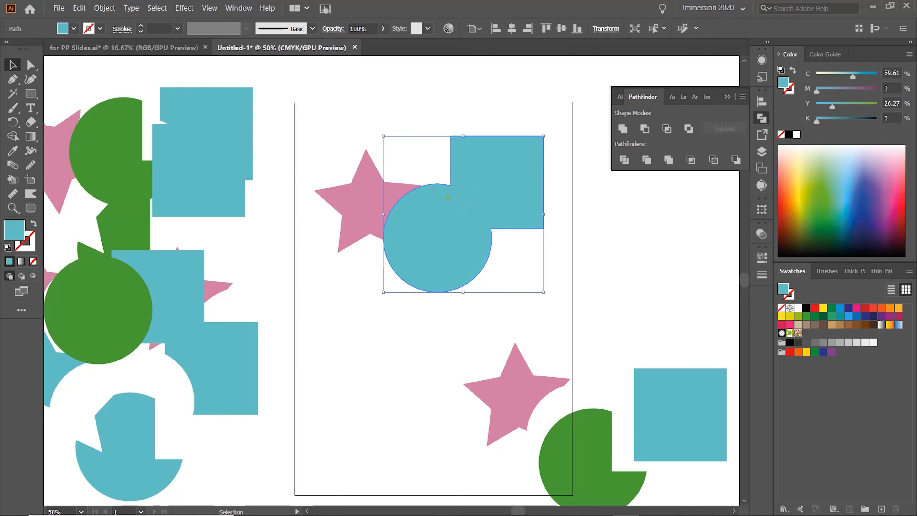
{"action": "mouse_move", "coordinate": [422, 221]}
{"action": "left_mouse_down"}
{"action": "mouse_move", "coordinate": [436, 230]}
{"action": "mouse_move", "coordinate": [430, 224]}
{"action": "left_mouse_up"}
Move the merged result off the artboard to the right and paste a fresh copy of the three shapes.
{"action": "left_click_drag", "start_coordinate": [372, 188], "coordinate": [642, 448]}
{"action": "left_click_drag", "start_coordinate": [501, 190], "coordinate": [663, 309]}
{"action": "left_click_drag", "start_coordinate": [543, 304], "coordinate": [639, 358]}
{"action": "left_click", "coordinate": [415, 265]}
{"action": "key", "text": "ctrl+v"}
{"action": "left_click_drag", "start_coordinate": [413, 255], "coordinate": [466, 192]}
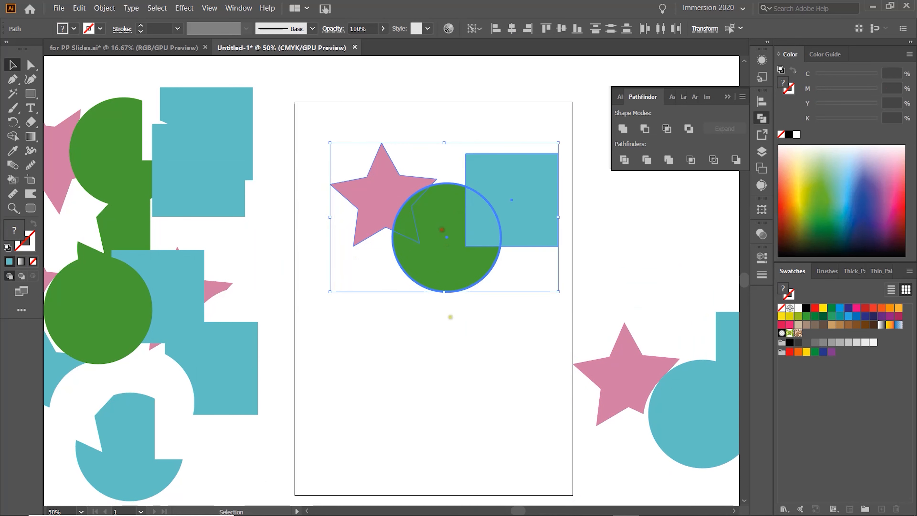
Bring the copy's circle to the front of the square.
{"action": "left_click", "coordinate": [450, 357]}
{"action": "right_click", "coordinate": [450, 268]}
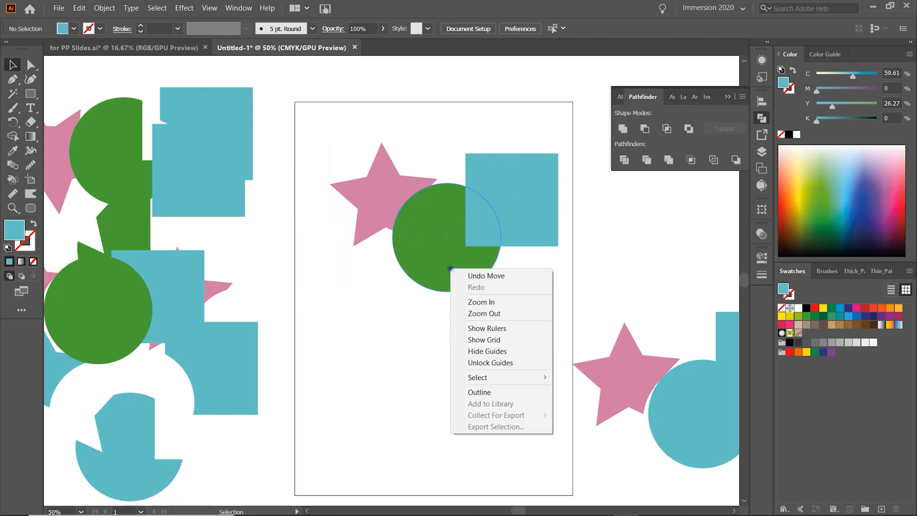
{"action": "left_click", "coordinate": [408, 241]}
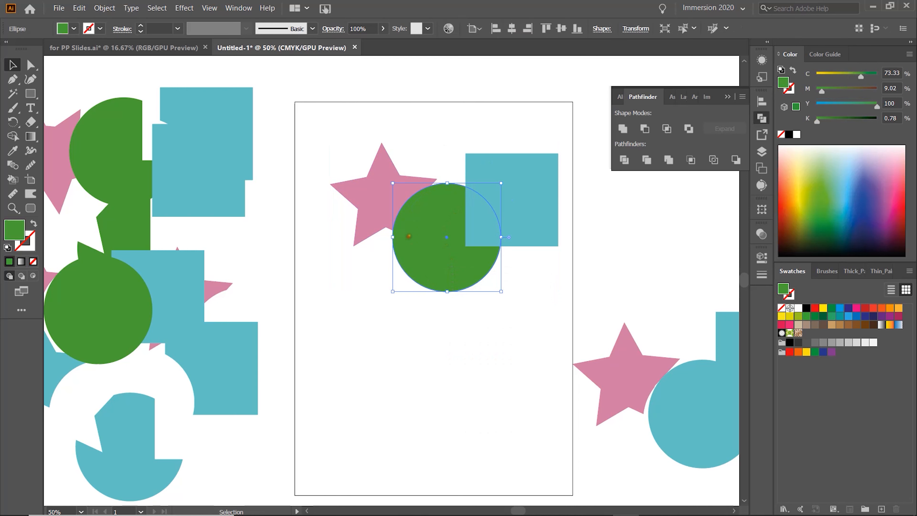
{"action": "right_click", "coordinate": [410, 236]}
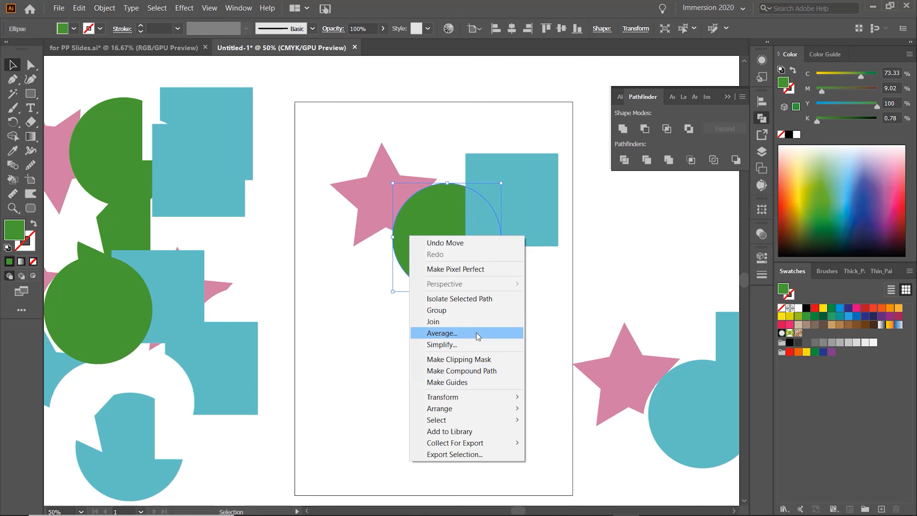
{"action": "mouse_move", "coordinate": [520, 410]}
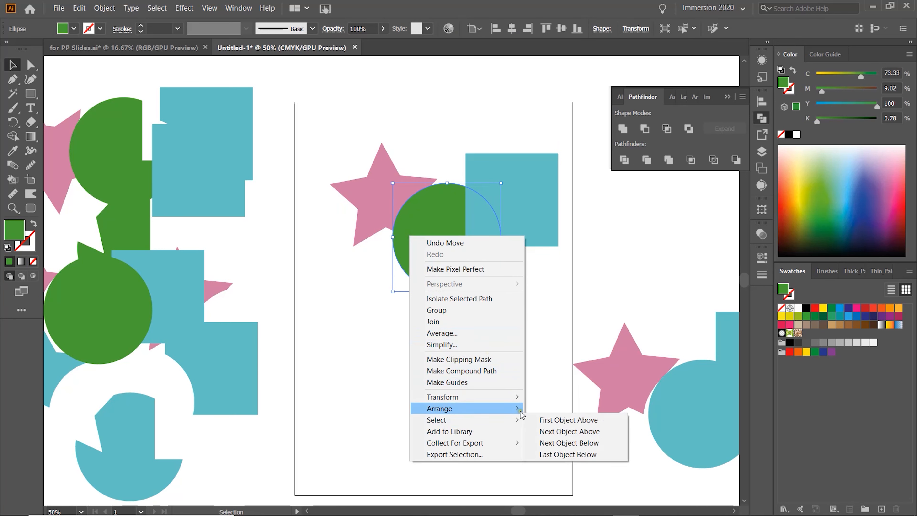
{"action": "left_click", "coordinate": [536, 409]}
{"action": "left_click", "coordinate": [521, 374]}
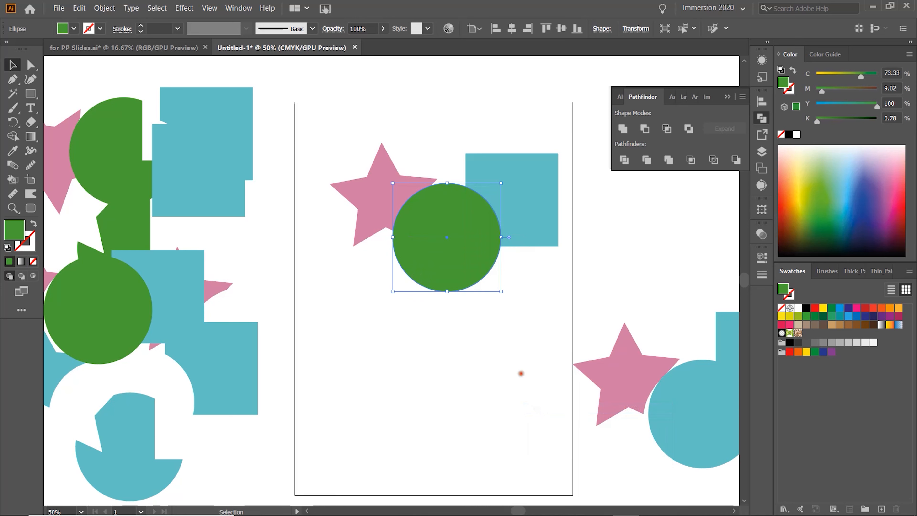
{"action": "left_click_drag", "start_coordinate": [341, 131], "coordinate": [530, 299]}
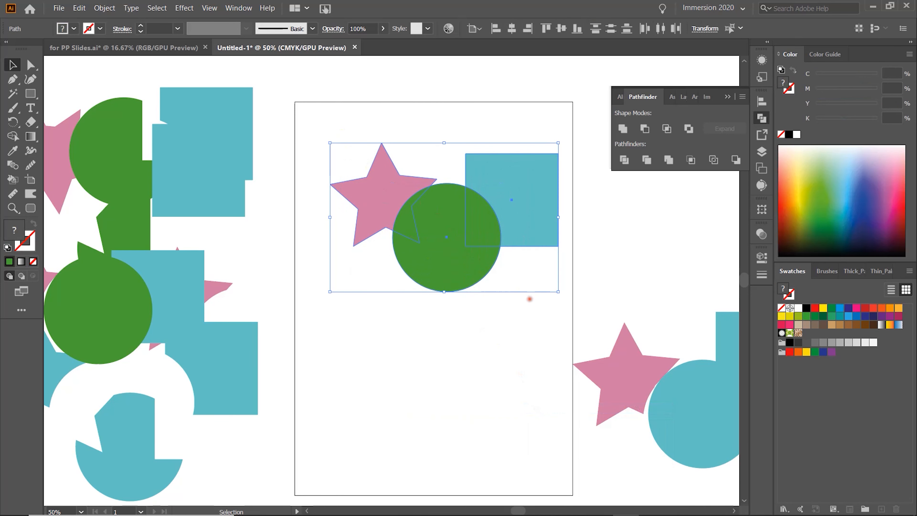
{"action": "left_click", "coordinate": [691, 162]}
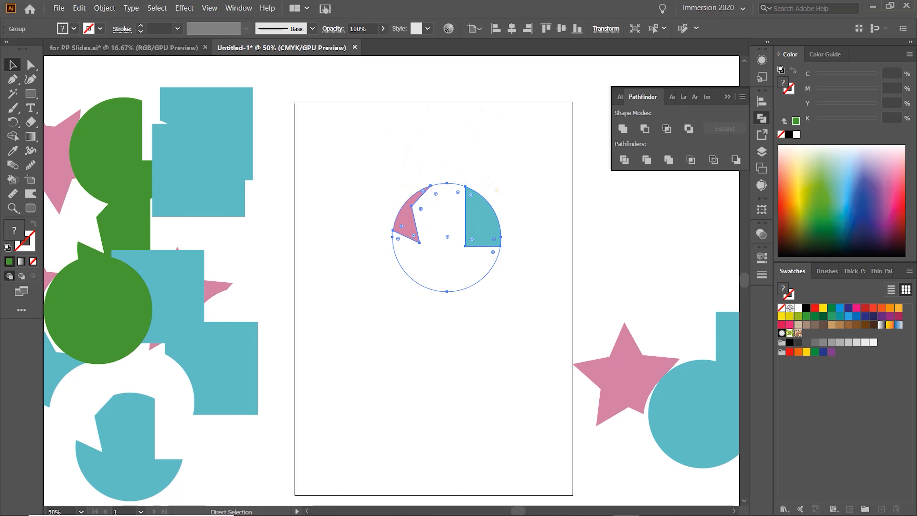
{"action": "key", "text": "ctrl+z"}
Shift the square and star further over the circle, then select all three and apply Crop.
{"action": "left_click_drag", "start_coordinate": [526, 187], "coordinate": [518, 193]}
{"action": "left_click", "coordinate": [508, 107]}
{"action": "left_click_drag", "start_coordinate": [510, 162], "coordinate": [486, 167]}
{"action": "left_click_drag", "start_coordinate": [375, 180], "coordinate": [407, 198]}
{"action": "left_click_drag", "start_coordinate": [366, 141], "coordinate": [533, 297]}
{"action": "left_click", "coordinate": [691, 162]}
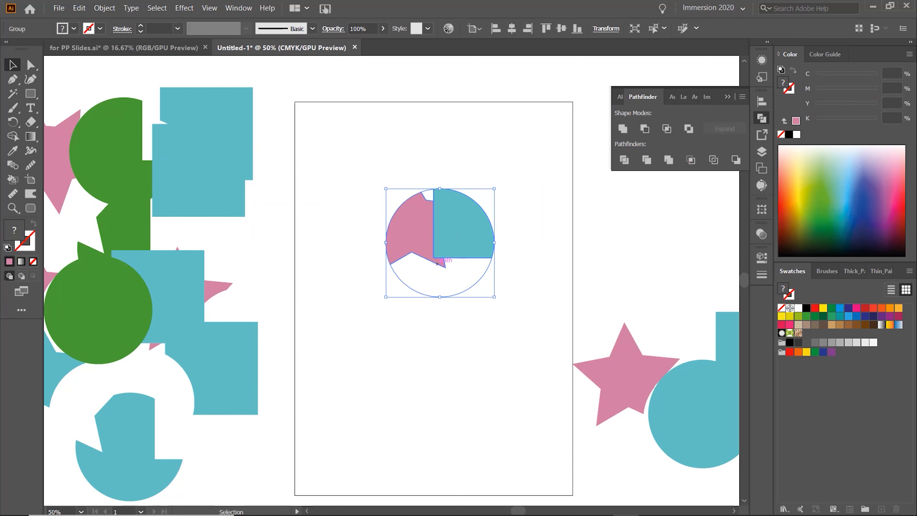
Move the Crop result off the artboard to the right, paste a fresh copy of the three shapes and raise it.
{"action": "left_click_drag", "start_coordinate": [453, 217], "coordinate": [687, 245]}
{"action": "key", "text": "ctrl+f"}
{"action": "key", "text": "v"}
{"action": "left_click_drag", "start_coordinate": [447, 242], "coordinate": [498, 177]}
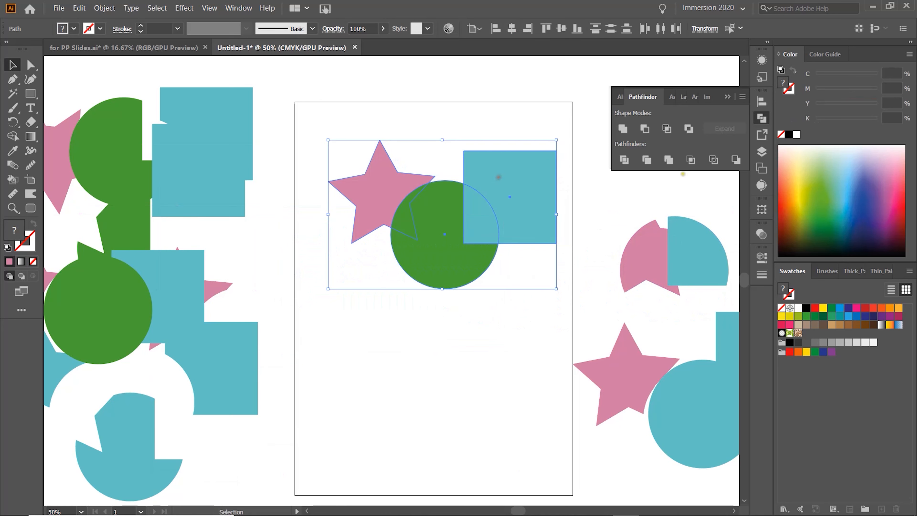
Apply Outline to the three shapes and ungroup the outlined result.
{"action": "left_click", "coordinate": [713, 161]}
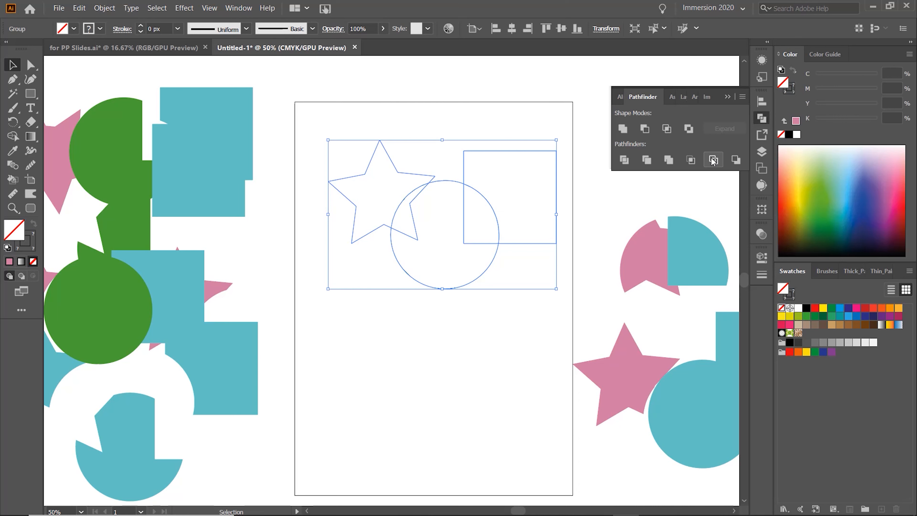
{"action": "left_click", "coordinate": [503, 114]}
{"action": "right_click", "coordinate": [469, 176]}
{"action": "key", "text": "Escape"}
{"action": "left_click", "coordinate": [460, 181]}
{"action": "right_click", "coordinate": [459, 181]}
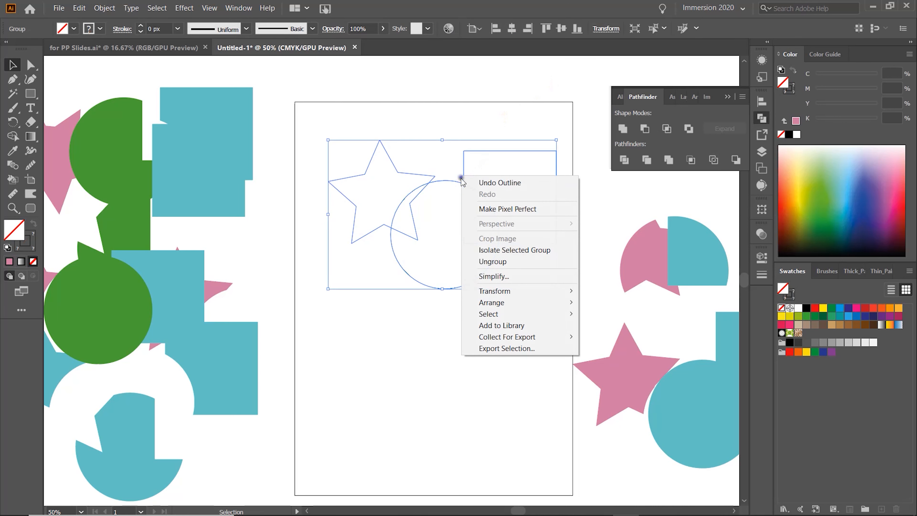
{"action": "left_click", "coordinate": [508, 262]}
Pull the outline segments apart, then select them all and move them off the artboard to the lower right.
{"action": "left_click", "coordinate": [524, 147]}
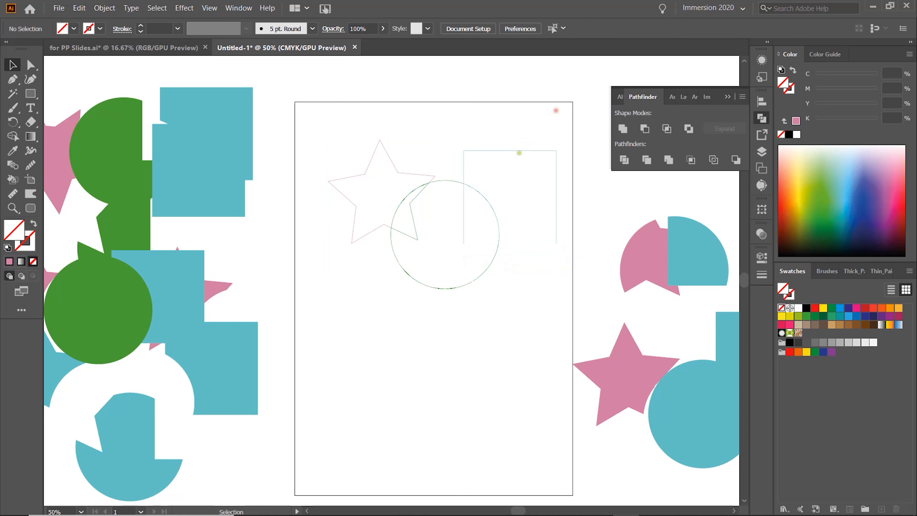
{"action": "left_click_drag", "start_coordinate": [520, 151], "coordinate": [533, 127]}
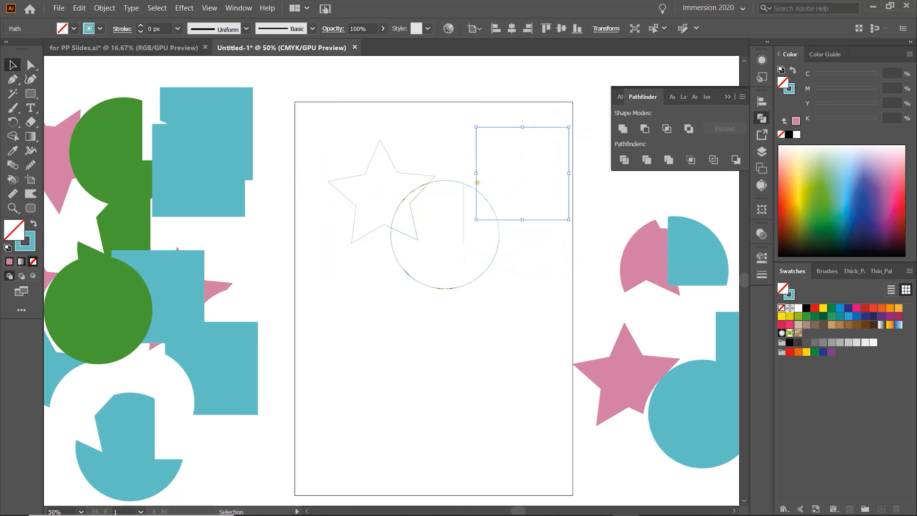
{"action": "left_click_drag", "start_coordinate": [461, 182], "coordinate": [461, 355]}
{"action": "left_click_drag", "start_coordinate": [500, 222], "coordinate": [517, 212]}
{"action": "left_click_drag", "start_coordinate": [365, 170], "coordinate": [352, 160]}
{"action": "left_click_drag", "start_coordinate": [403, 203], "coordinate": [372, 256]}
{"action": "left_click_drag", "start_coordinate": [416, 234], "coordinate": [436, 233]}
{"action": "left_click_drag", "start_coordinate": [326, 101], "coordinate": [543, 374]}
{"action": "left_click_drag", "start_coordinate": [479, 135], "coordinate": [657, 351]}
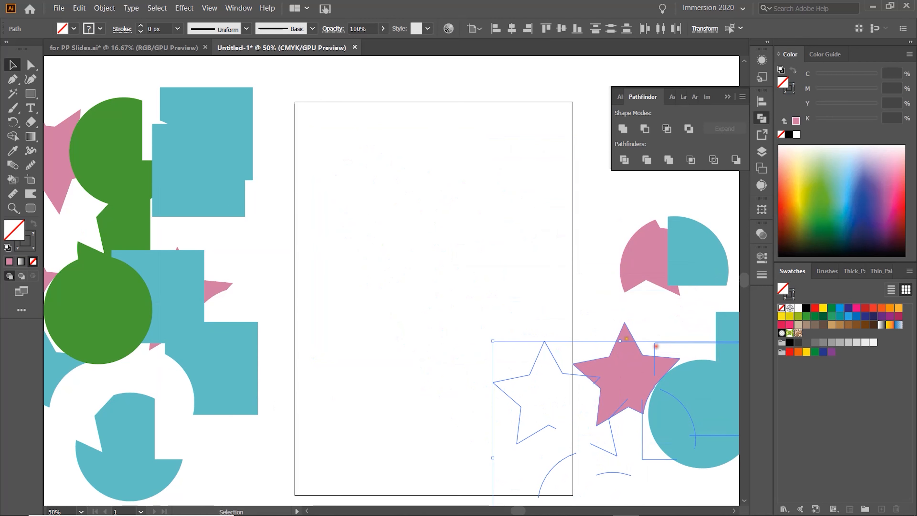
Paste another fresh copy of the star, circle and square and move it into the artboard's upper area.
{"action": "key", "text": "ctrl+v"}
{"action": "left_click_drag", "start_coordinate": [460, 230], "coordinate": [504, 157]}
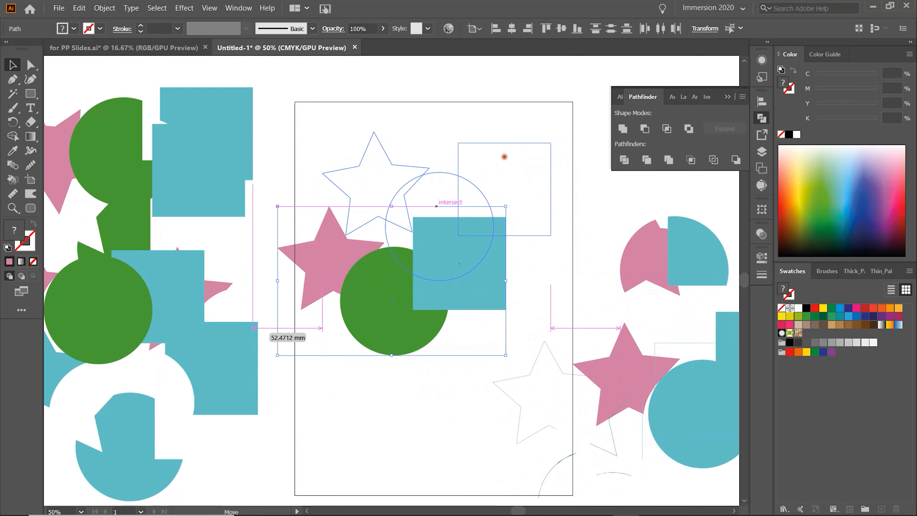
Try Minus Back on the three shapes, then undo it.
{"action": "left_click", "coordinate": [734, 158]}
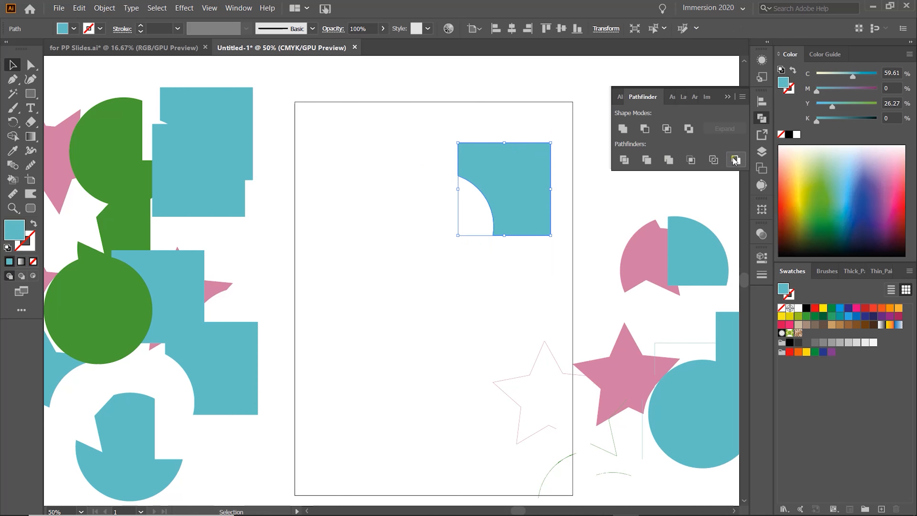
{"action": "key", "text": "a"}
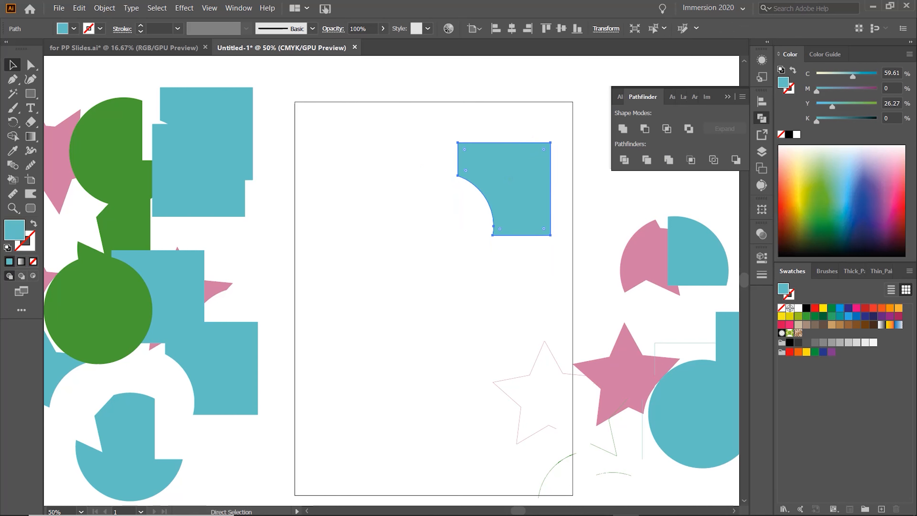
{"action": "key", "text": "ctrl+z"}
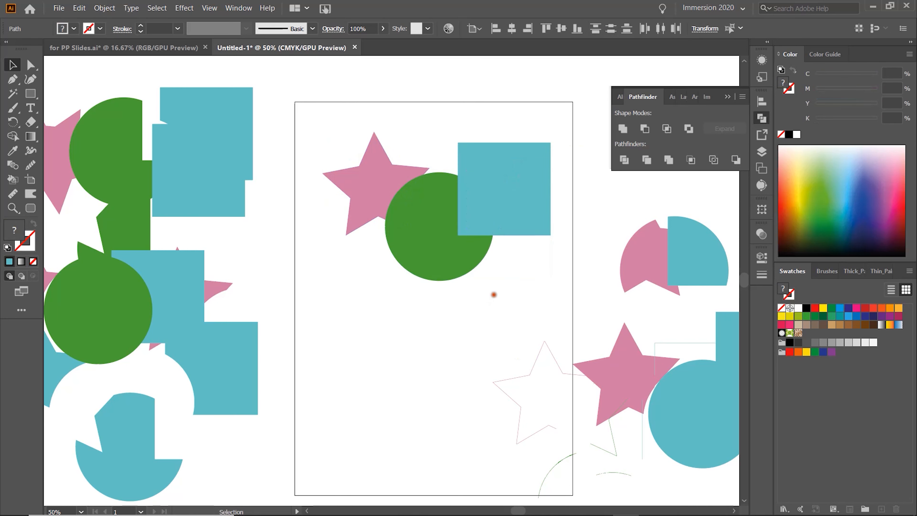
Shift the square left over the circle, then select all three shapes and apply Minus Back.
{"action": "left_click", "coordinate": [490, 305]}
{"action": "left_click_drag", "start_coordinate": [519, 180], "coordinate": [495, 187]}
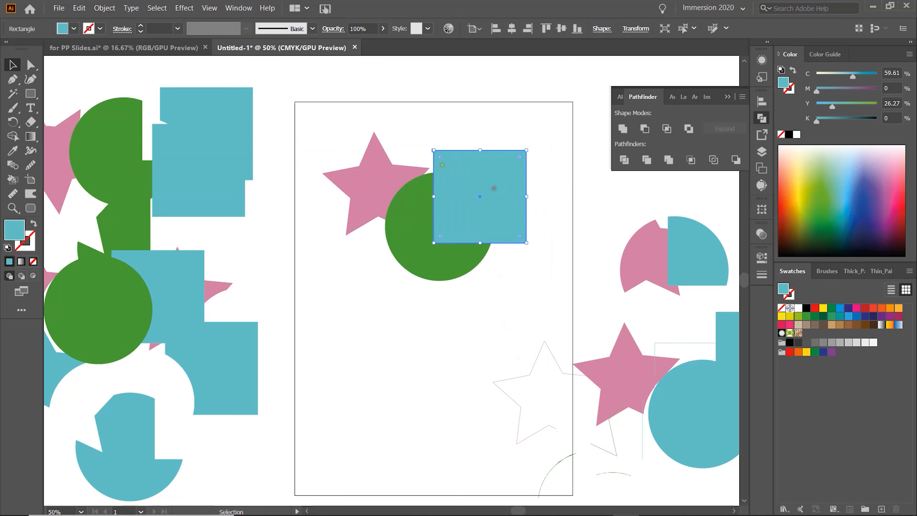
{"action": "left_click_drag", "start_coordinate": [324, 130], "coordinate": [524, 254]}
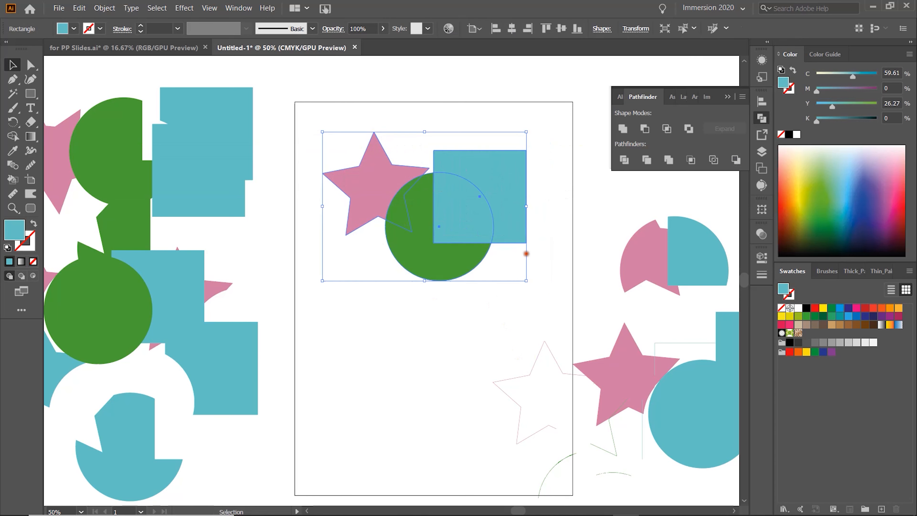
{"action": "left_click", "coordinate": [736, 160]}
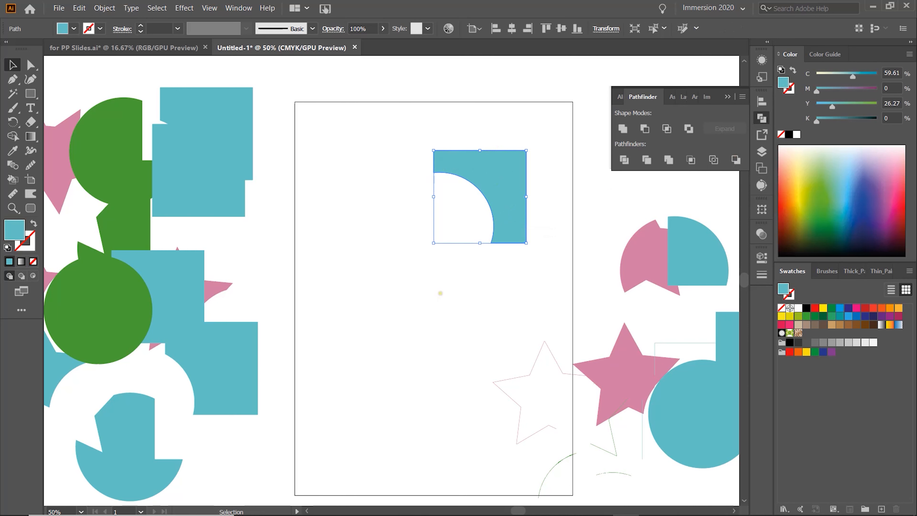
Move the Minus Back result lower on the artboard.
{"action": "left_click", "coordinate": [439, 294]}
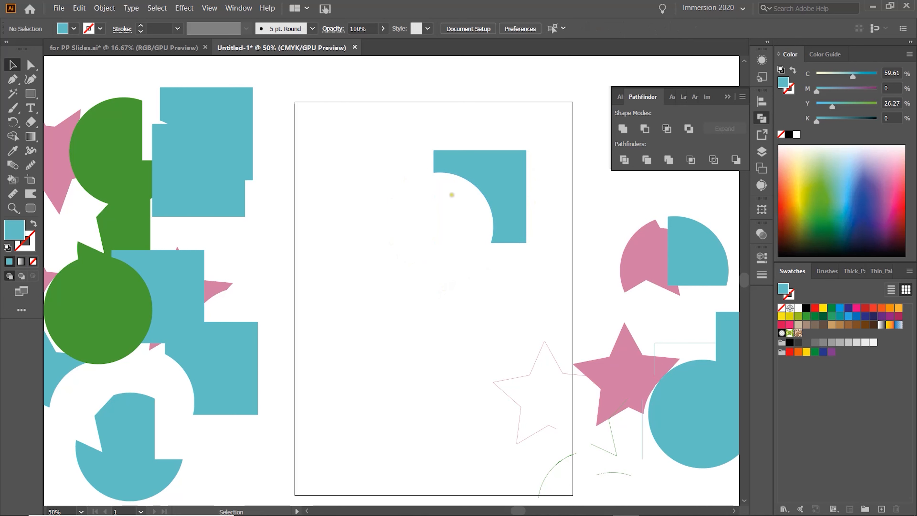
{"action": "left_click_drag", "start_coordinate": [472, 167], "coordinate": [446, 220]}
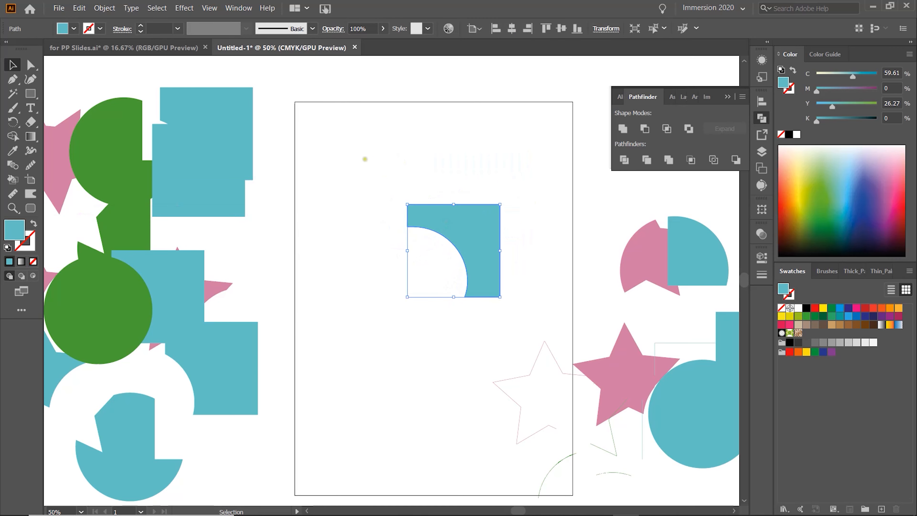